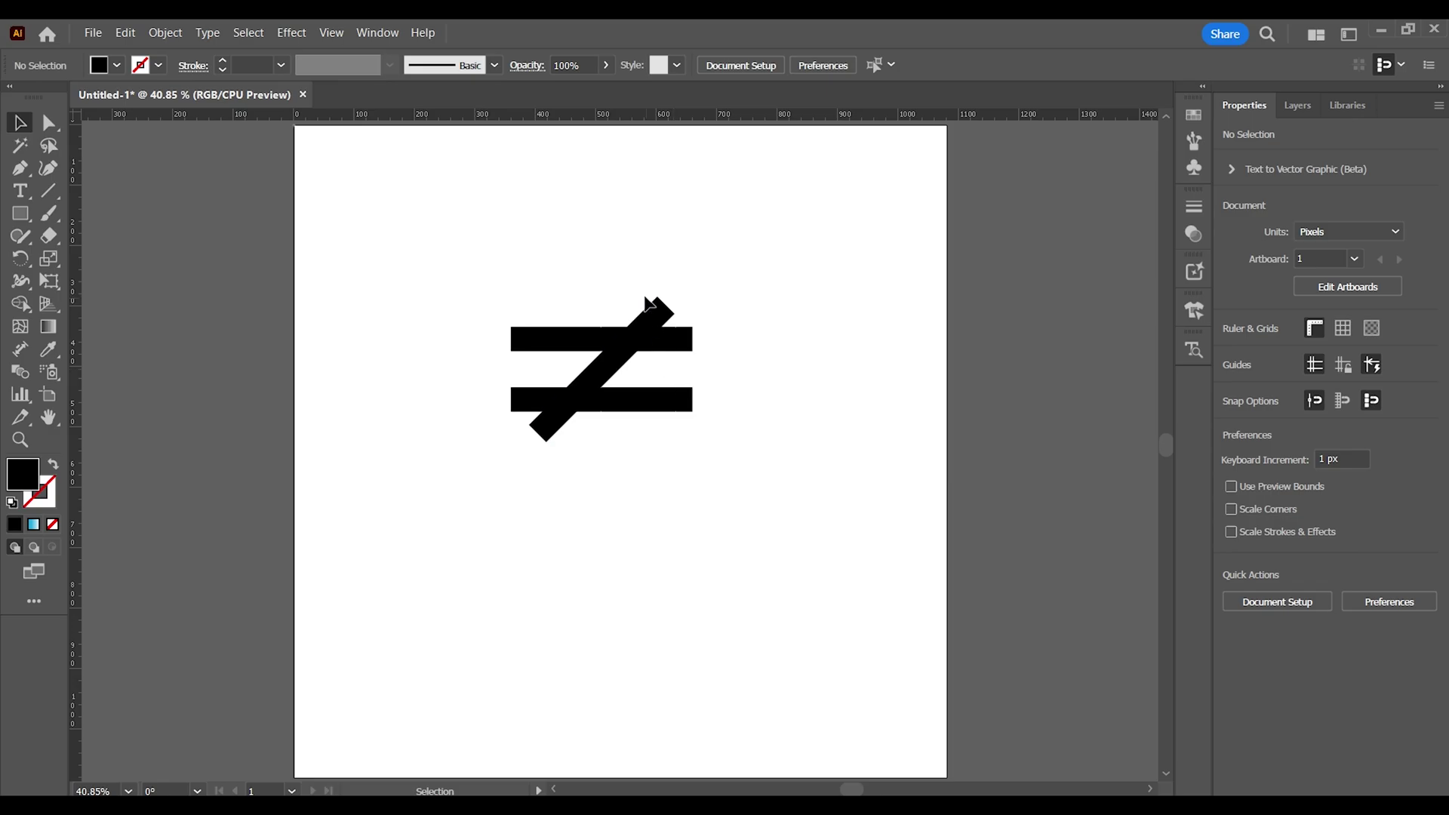
Reflect the diagonal bar across the vertical axis as a copy so the two diagonals form an X
click(648, 304)
click(166, 32)
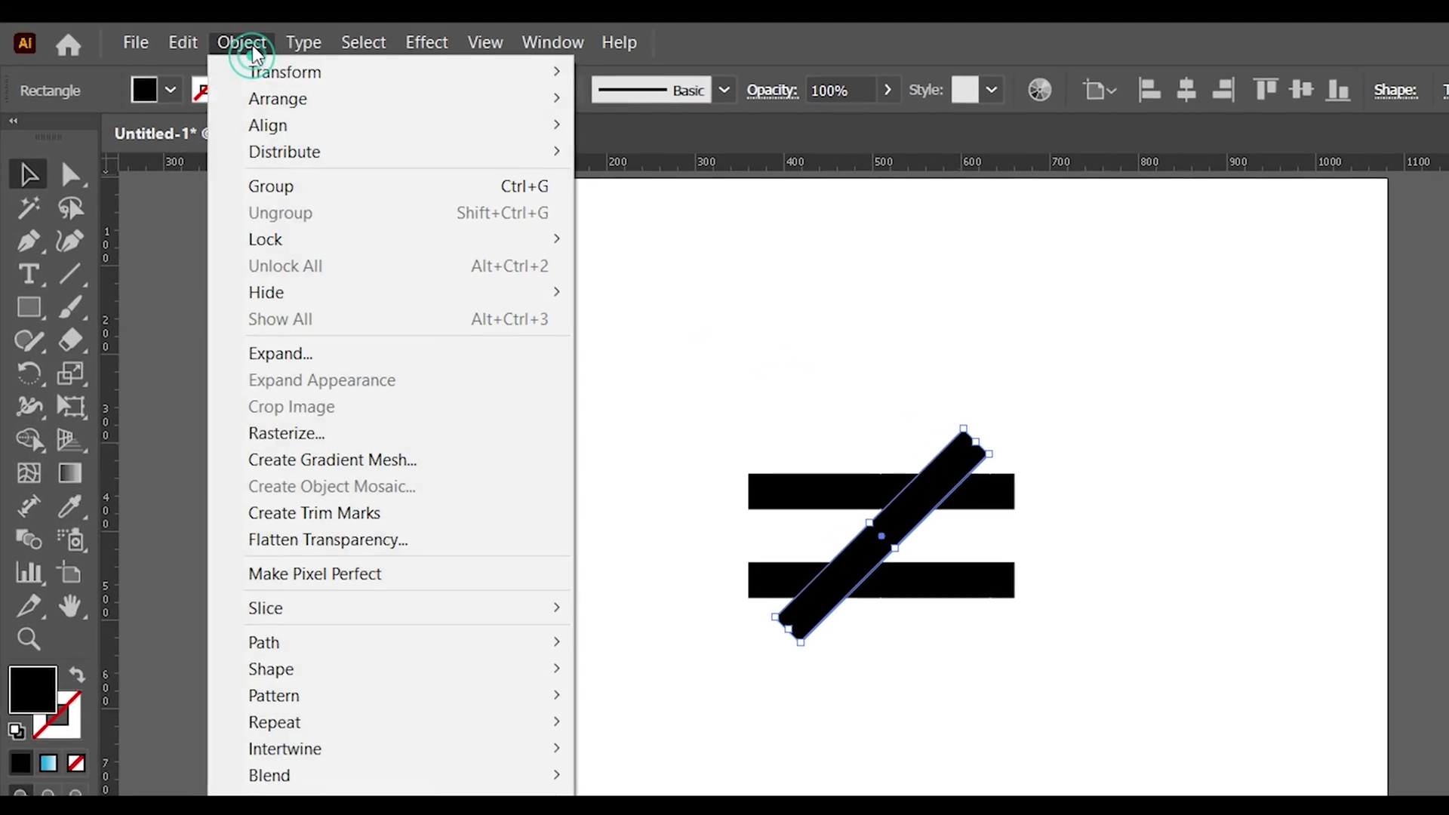
mouse_move(265, 70)
click(777, 159)
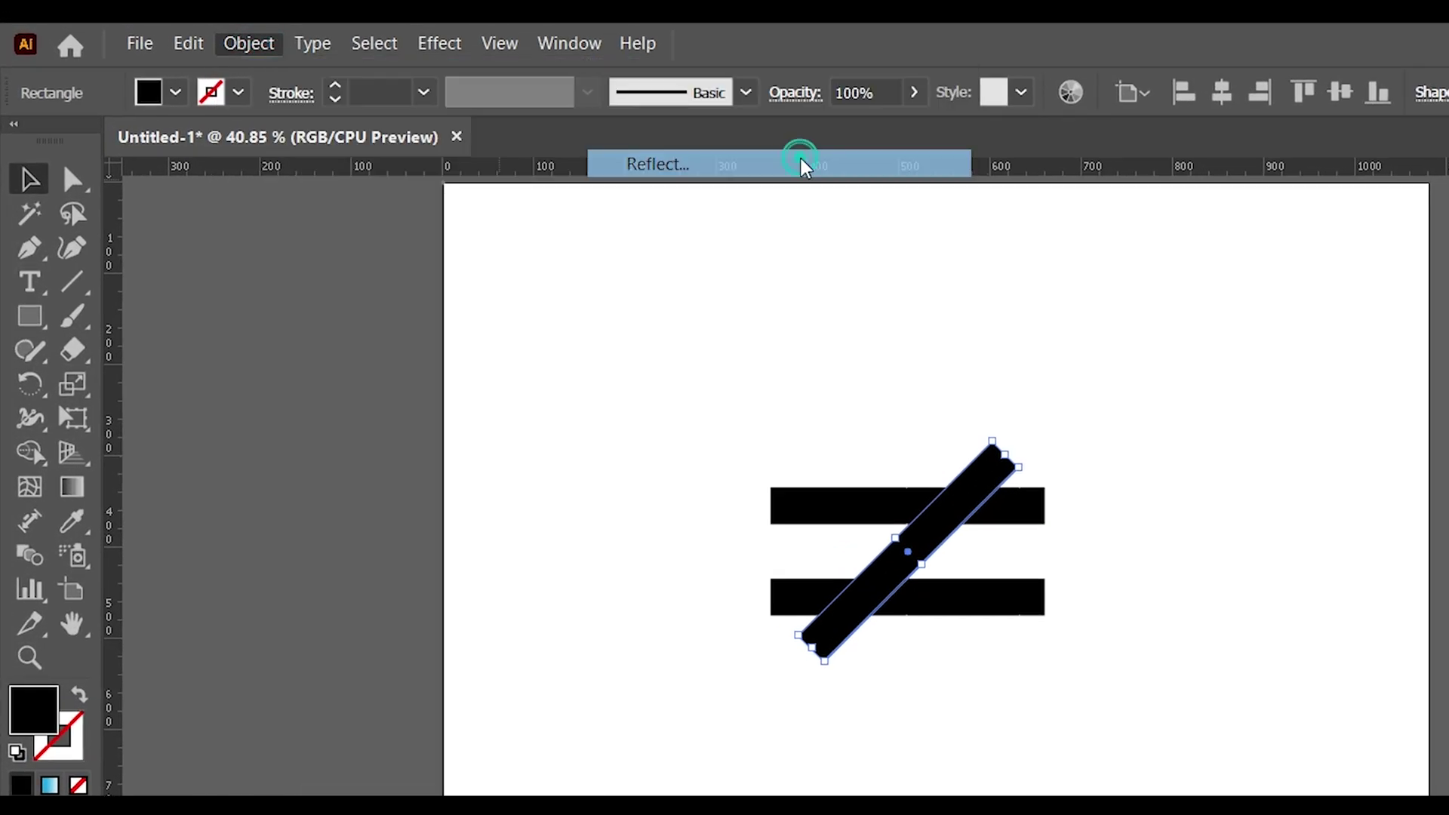
click(1164, 605)
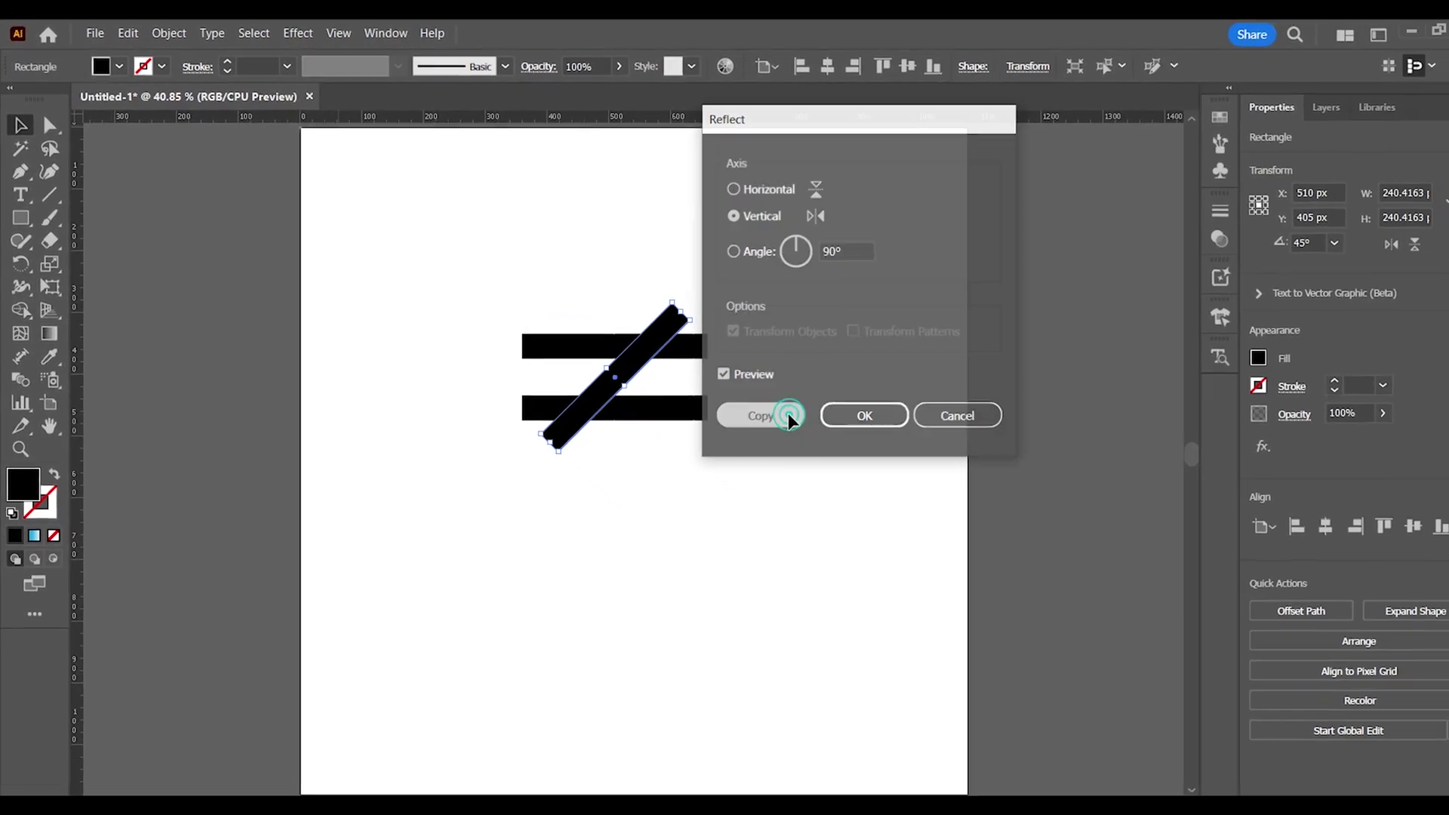
click(711, 551)
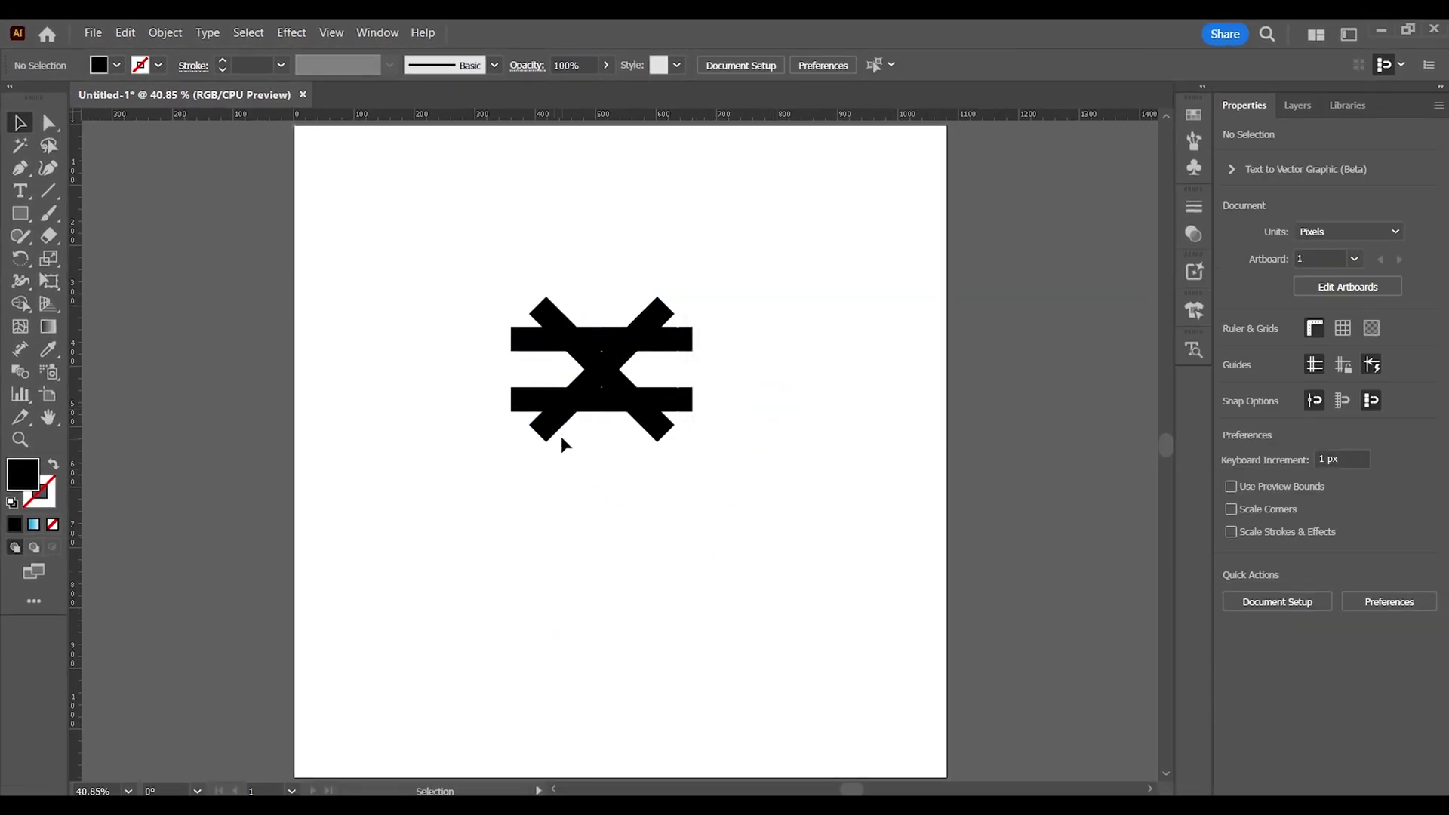
Offset the paths of all four bars by 10 px with miter joins
drag(444, 232, 752, 475)
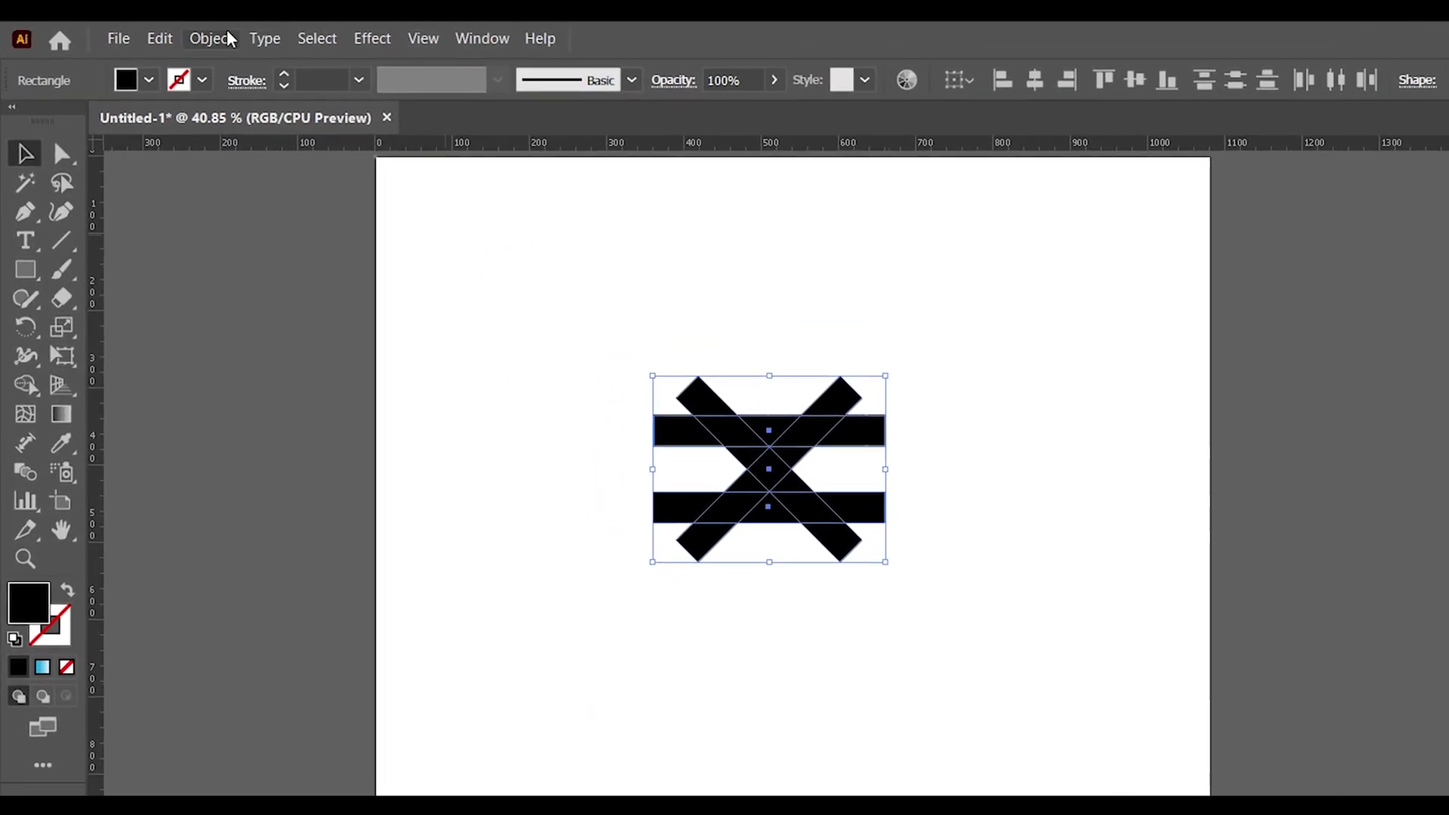
click(228, 38)
mouse_move(317, 568)
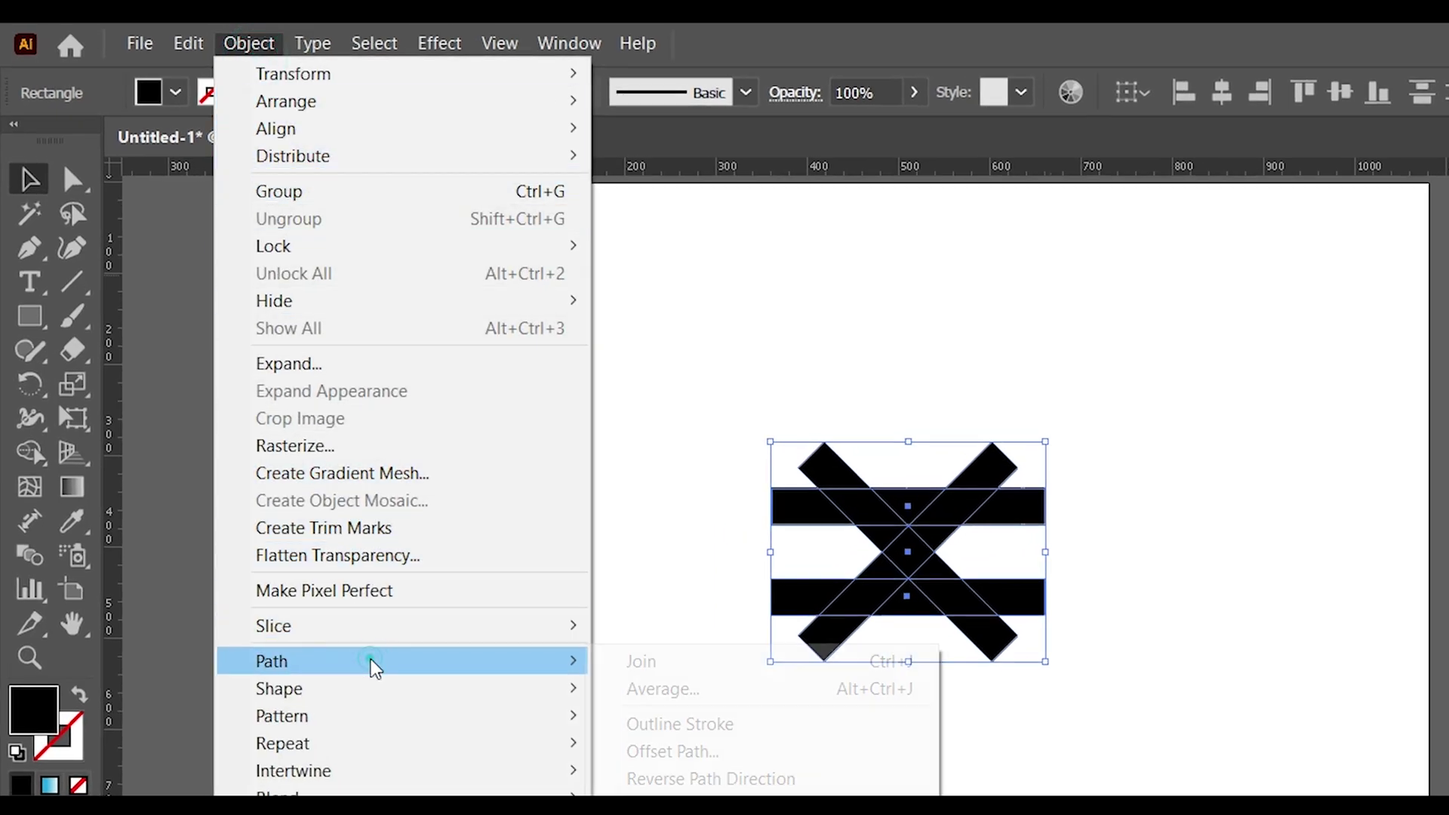
click(674, 750)
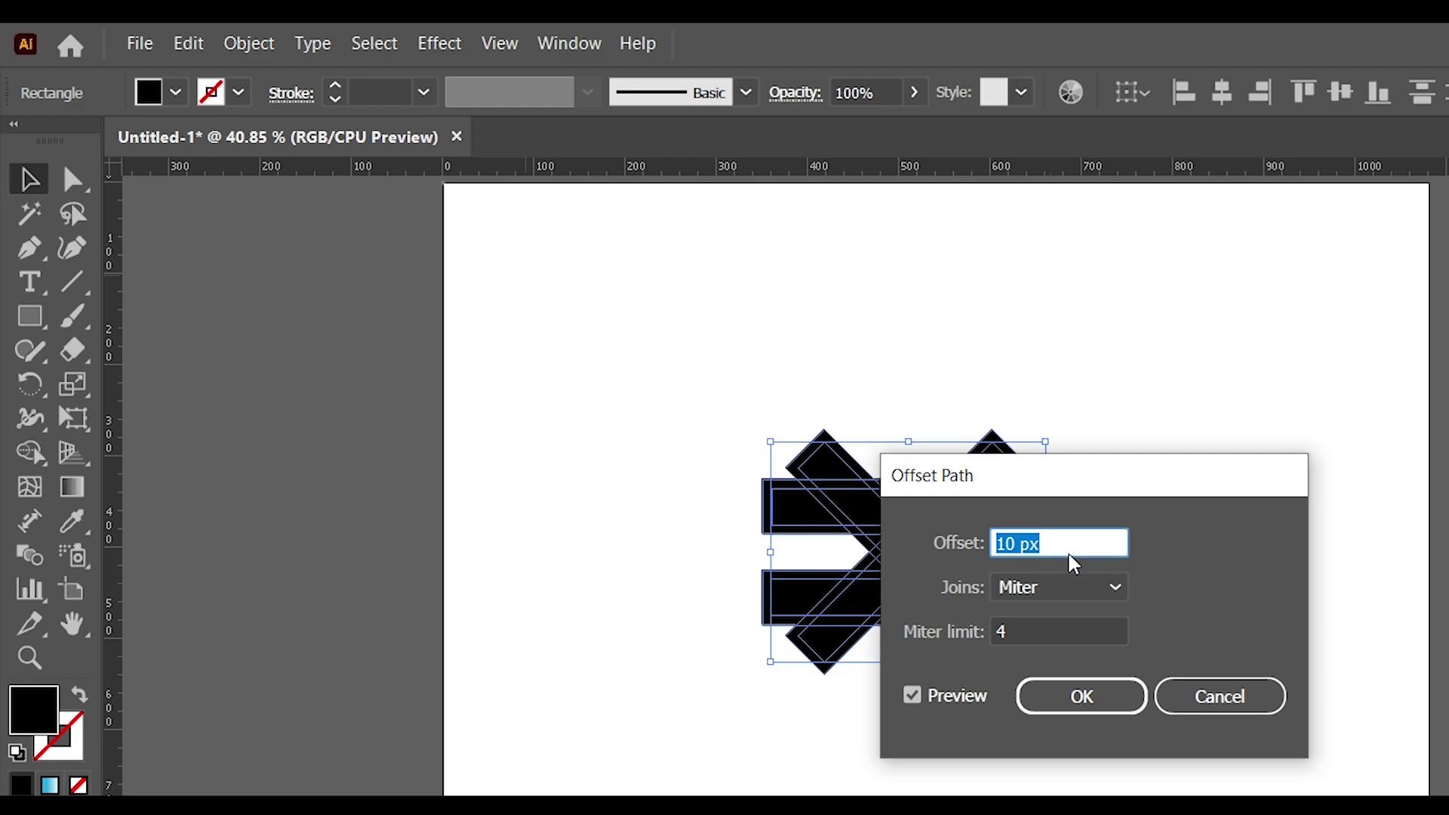
click(1047, 695)
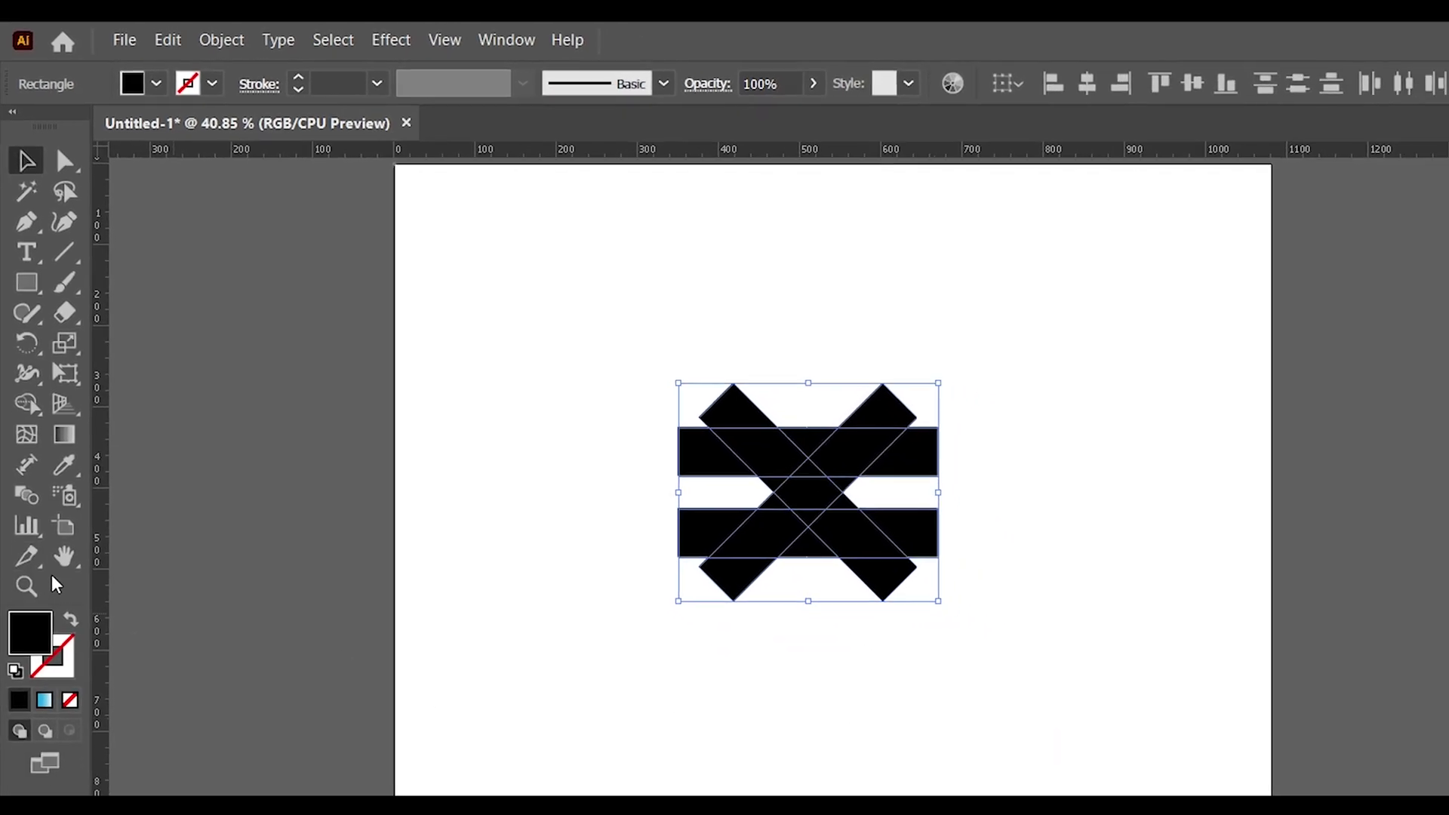
Select all the bars together with their offset outlines
click(29, 587)
click(723, 509)
click(934, 585)
click(882, 613)
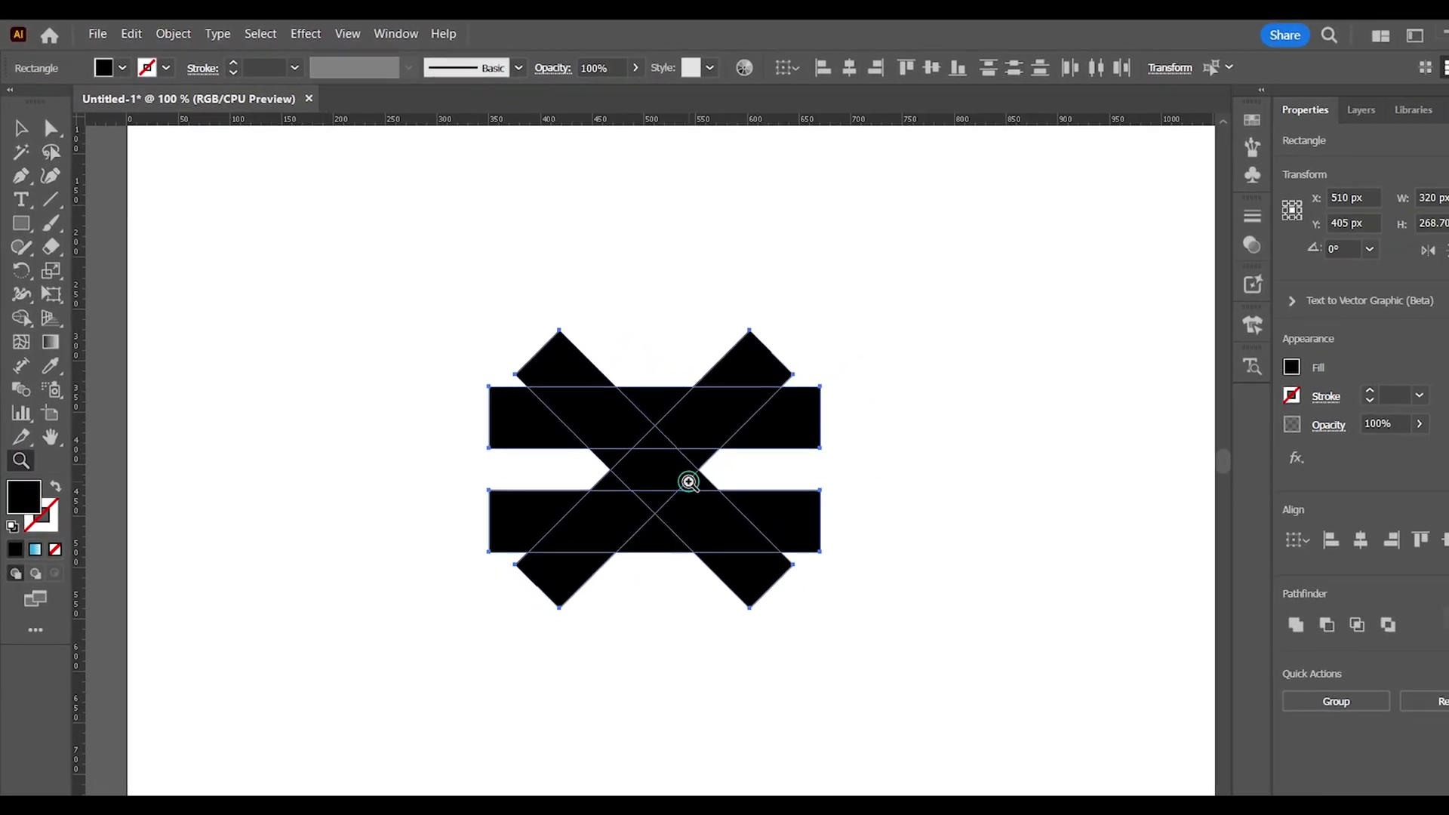
click(20, 128)
click(313, 209)
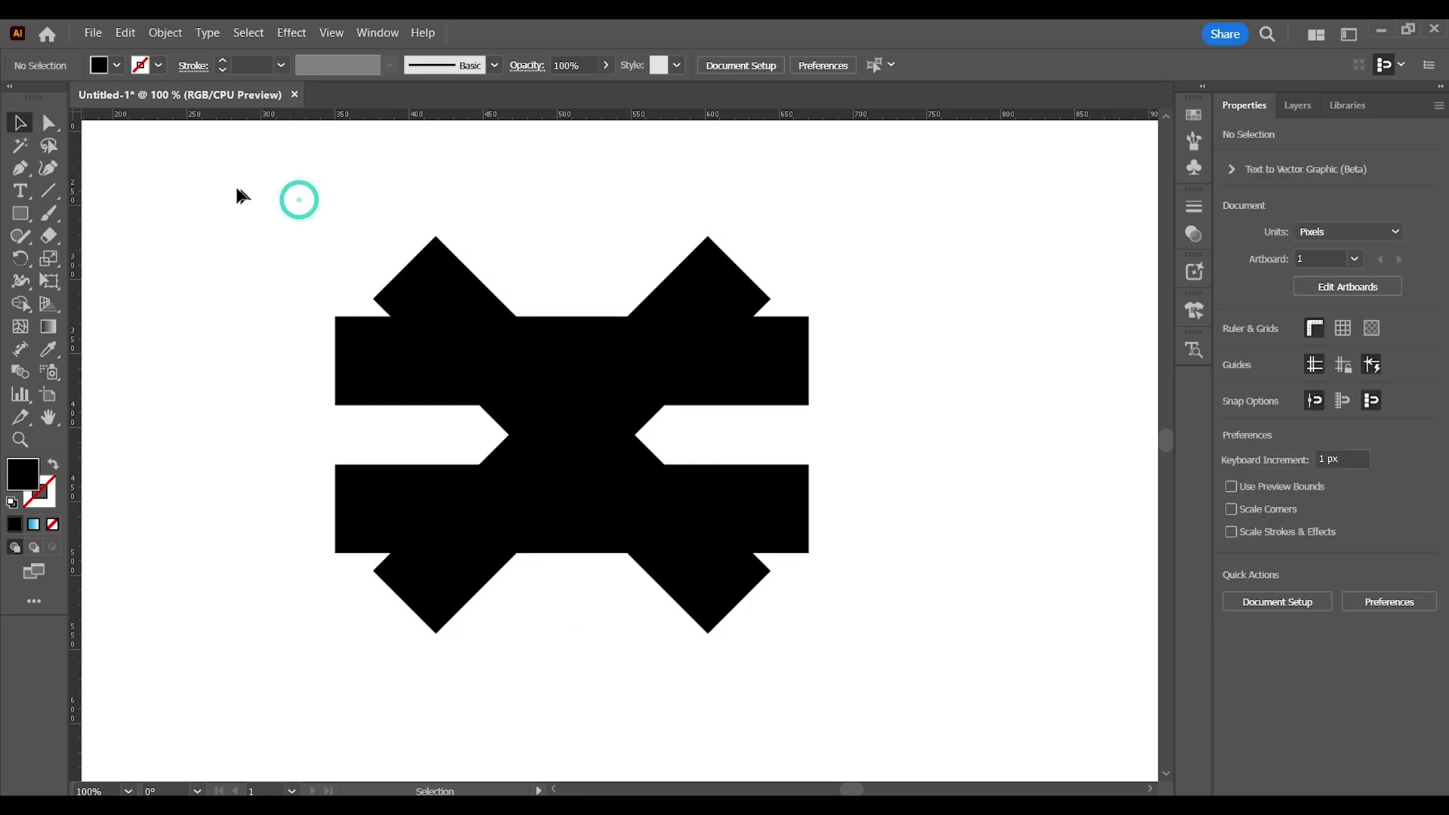
drag(236, 190, 961, 746)
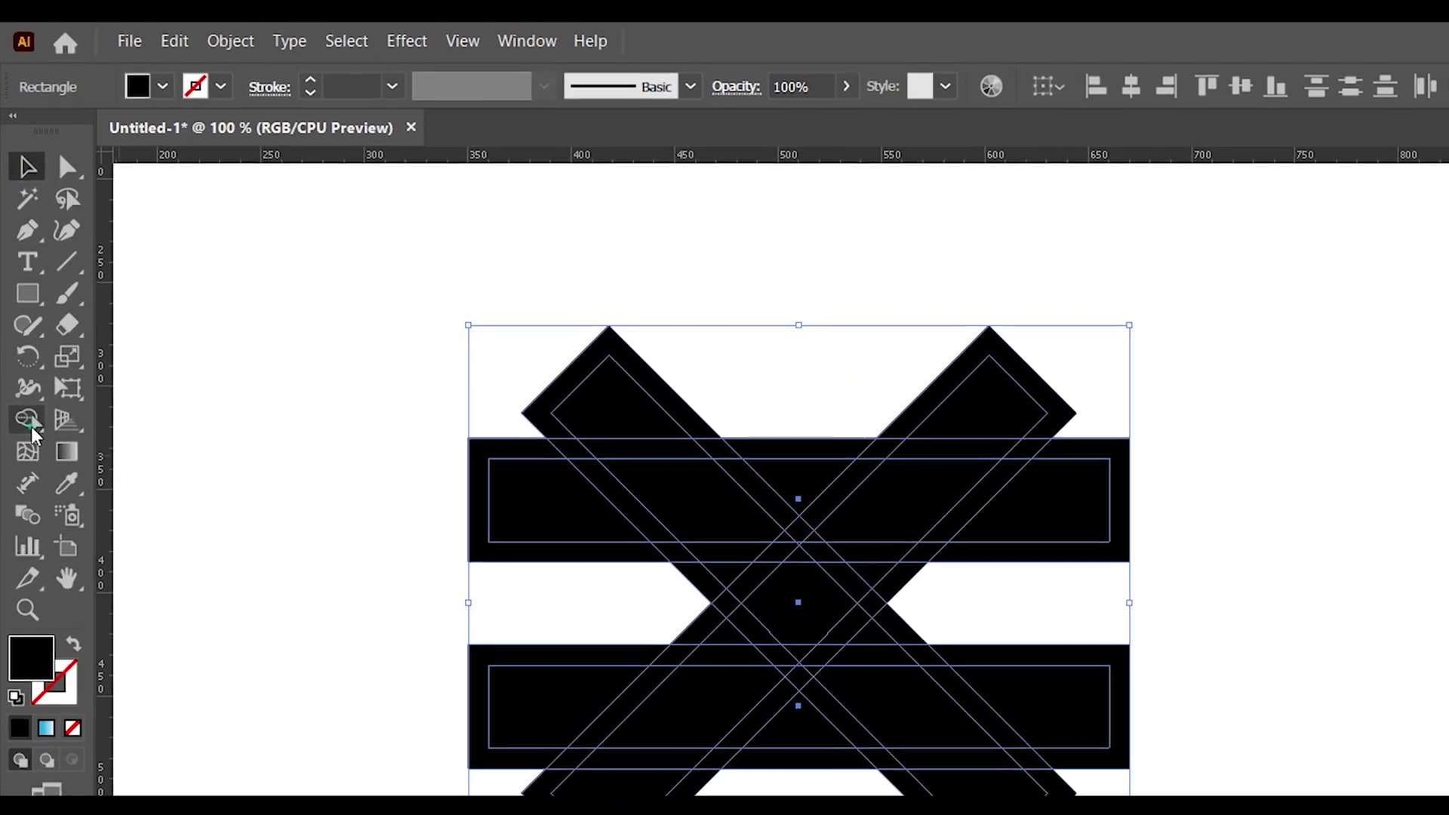
Remove the offset borders around the four protruding ends of the diagonal bars with Shape Builder
click(21, 304)
click(110, 455)
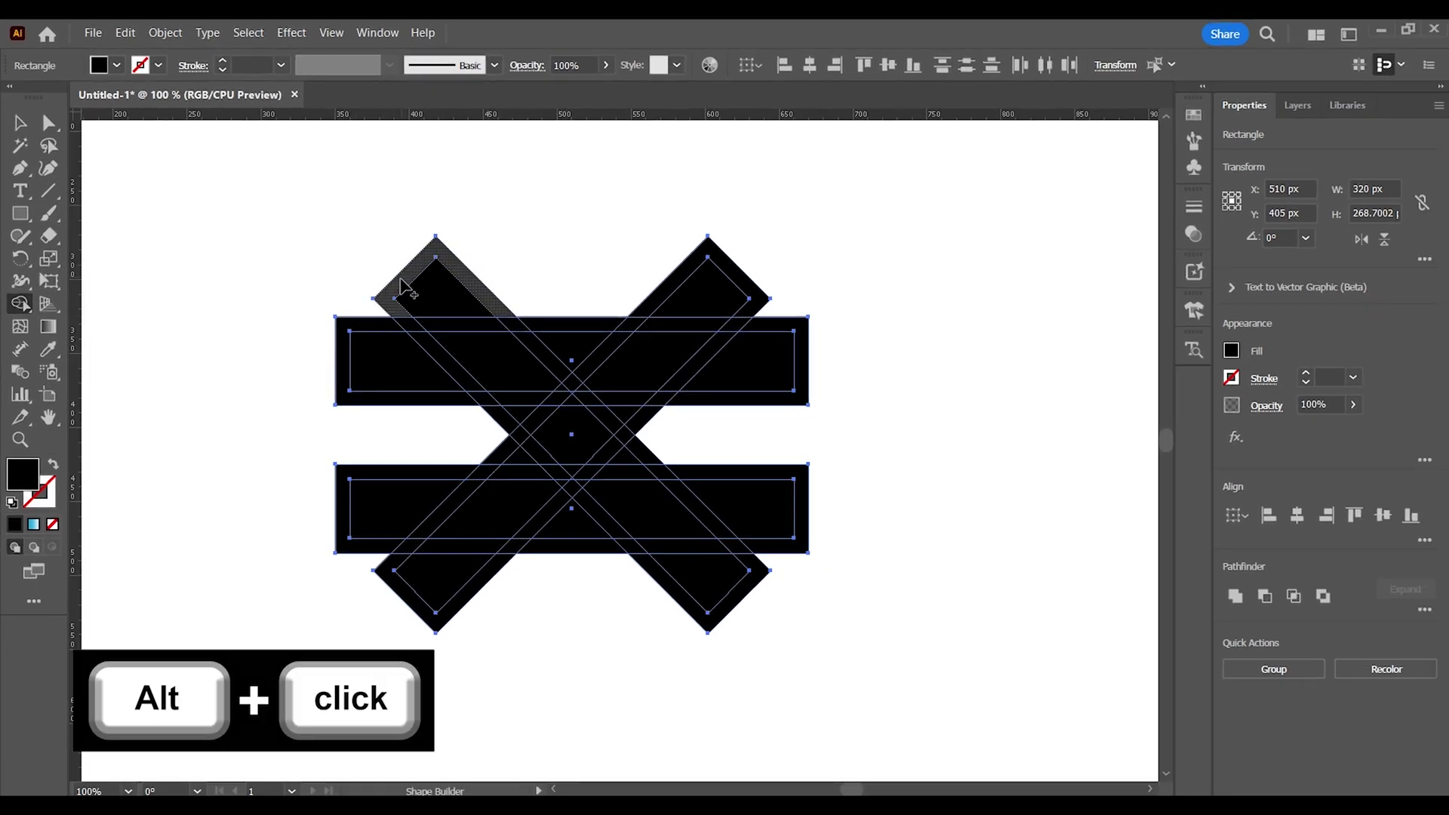
alt+click(420, 266)
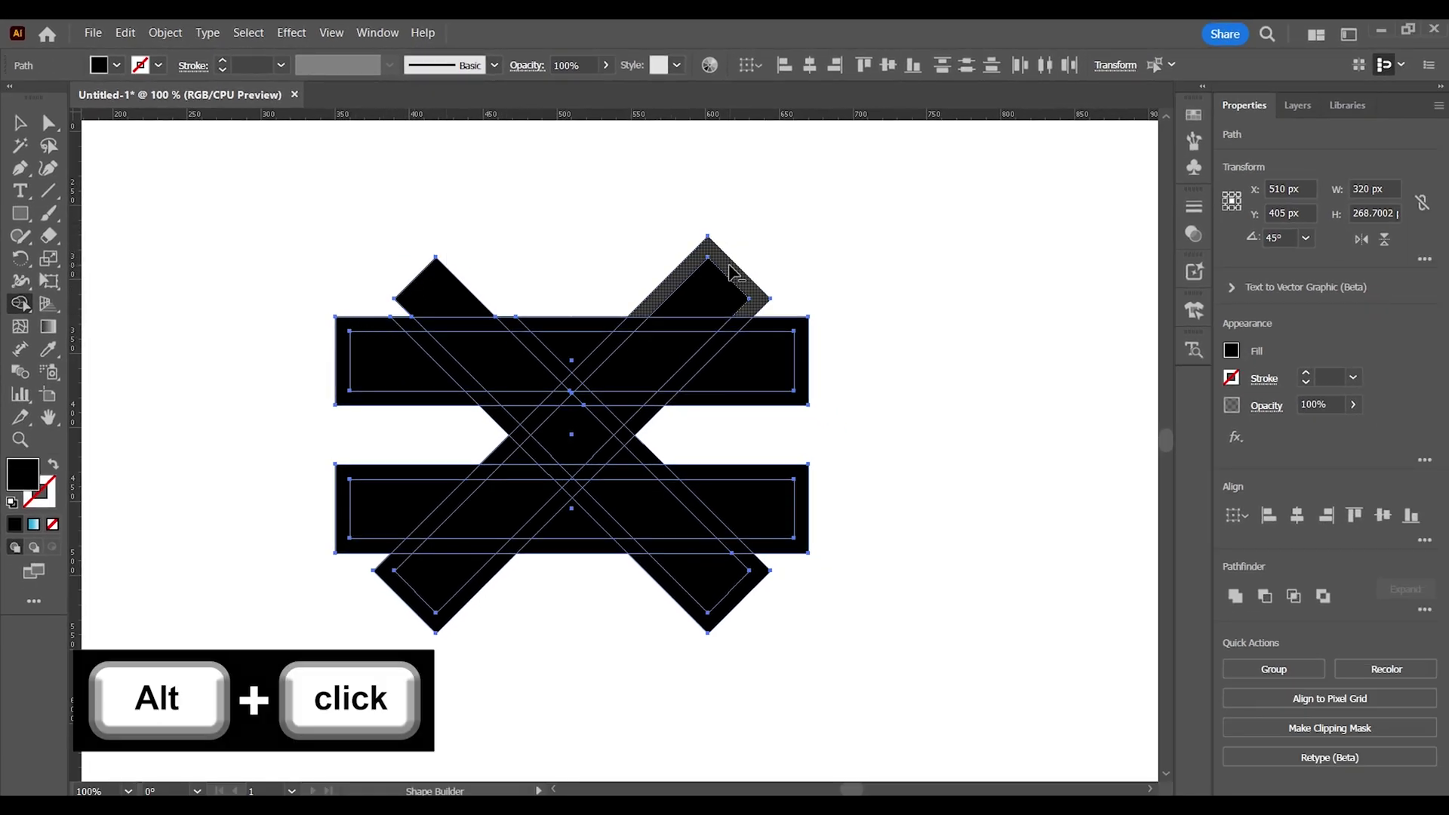
alt+click(717, 251)
alt+click(747, 584)
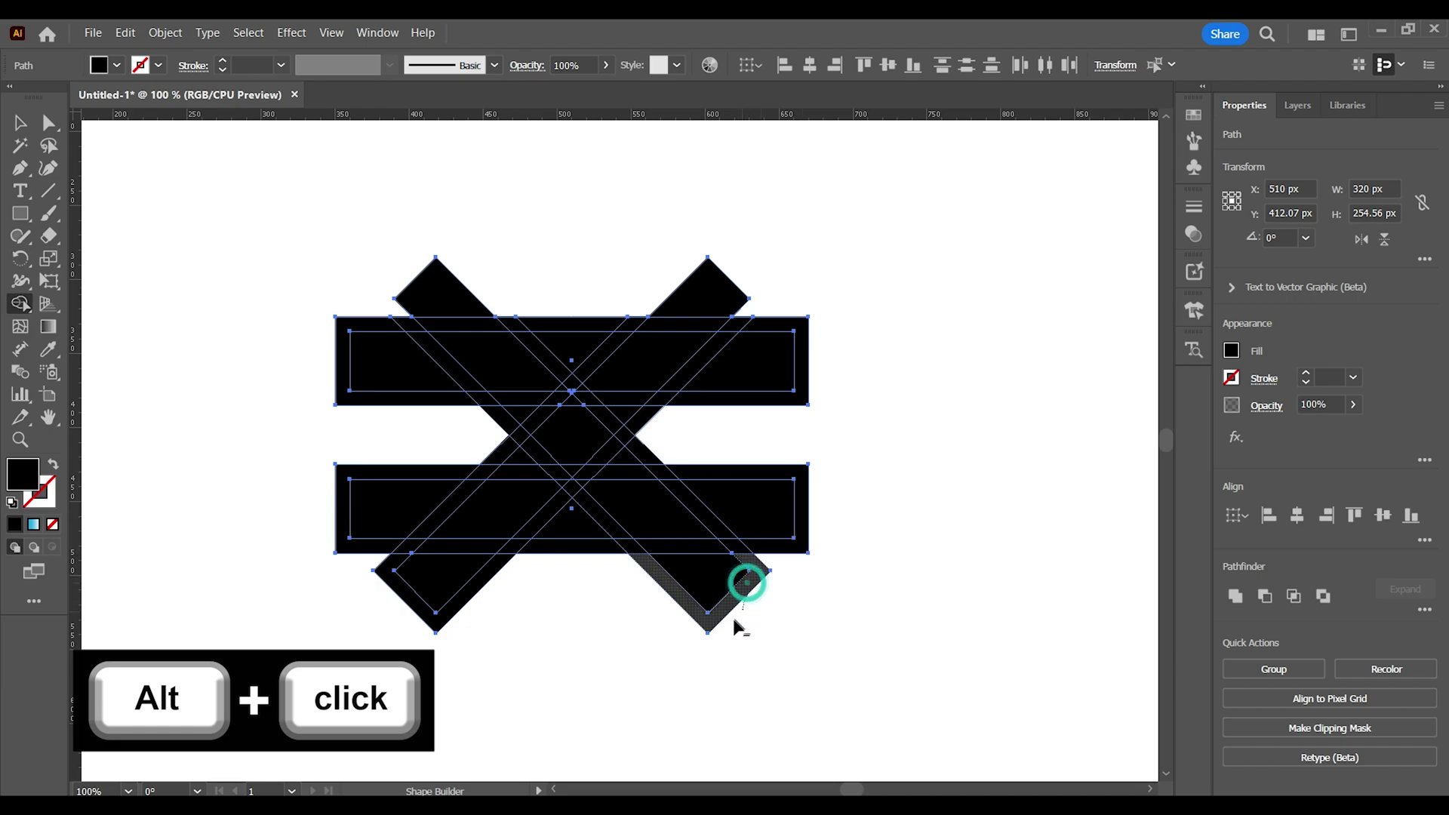
alt+click(436, 616)
Cut away the offset strips along the lower edges of both diagonal bars, including the piece where the strips cross
drag(391, 299, 482, 379)
key(ctrl+z)
drag(402, 316, 638, 559)
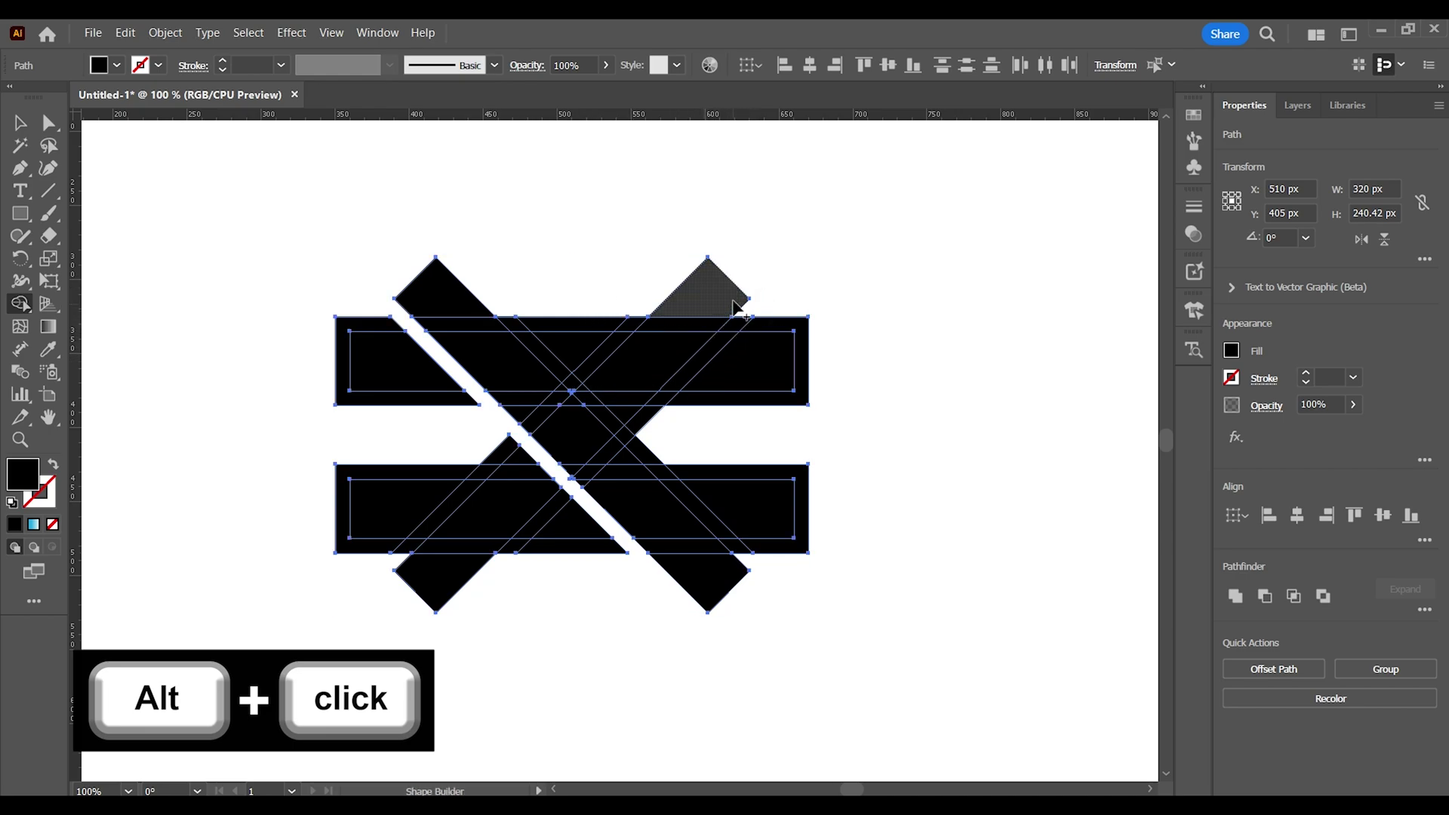
drag(752, 317, 683, 387)
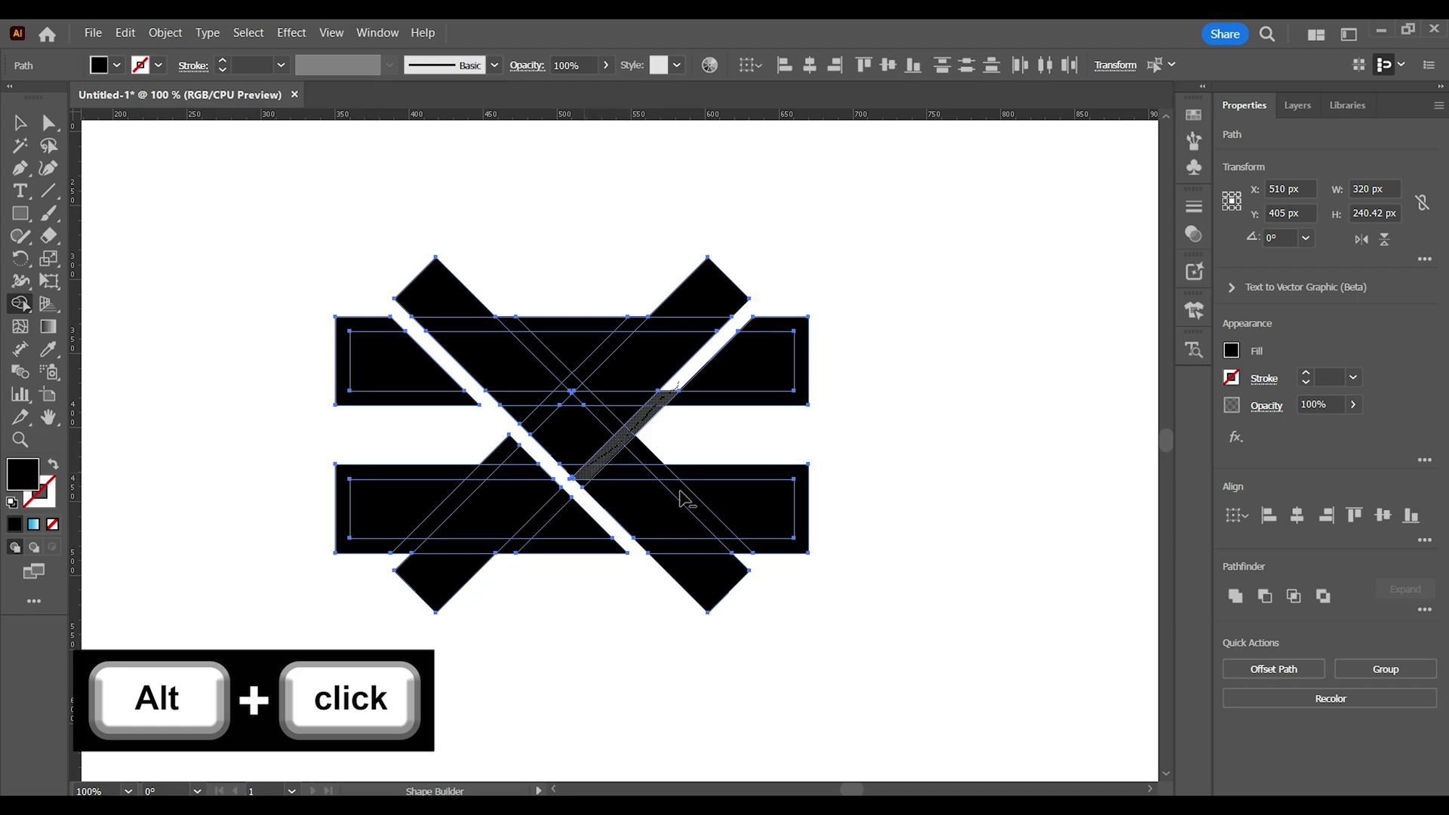
mouse_move(685, 499)
mouse_down()
mouse_move(594, 483)
mouse_move(514, 536)
mouse_up()
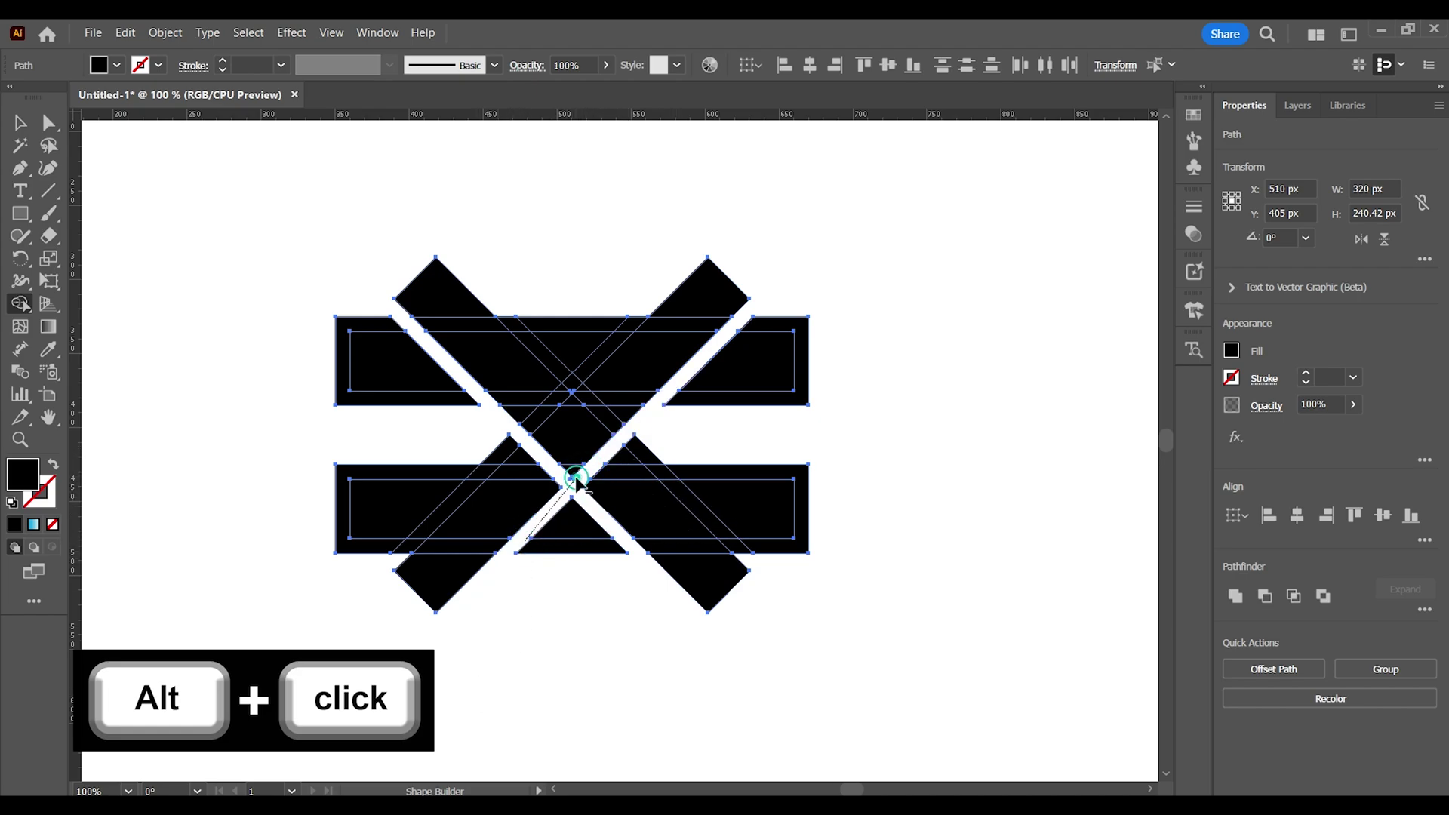
drag(576, 484, 568, 475)
Cut away the offset strips along the upper edges of both diagonals, leaving the downward-sloping bar whole through the central crossing
mouse_move(508, 313)
mouse_down()
mouse_move(557, 375)
mouse_move(518, 324)
mouse_move(542, 349)
mouse_up()
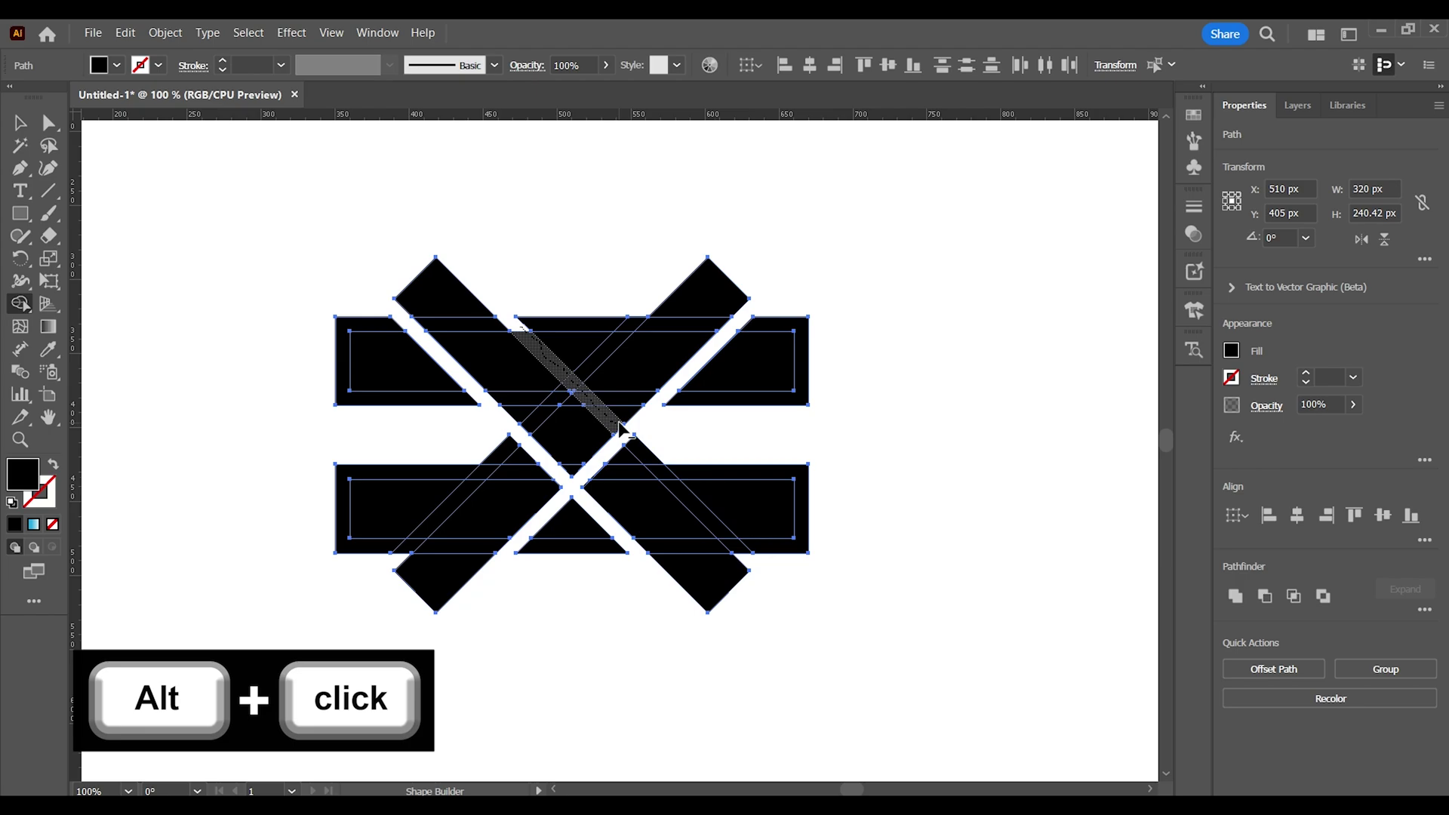
drag(619, 429, 624, 433)
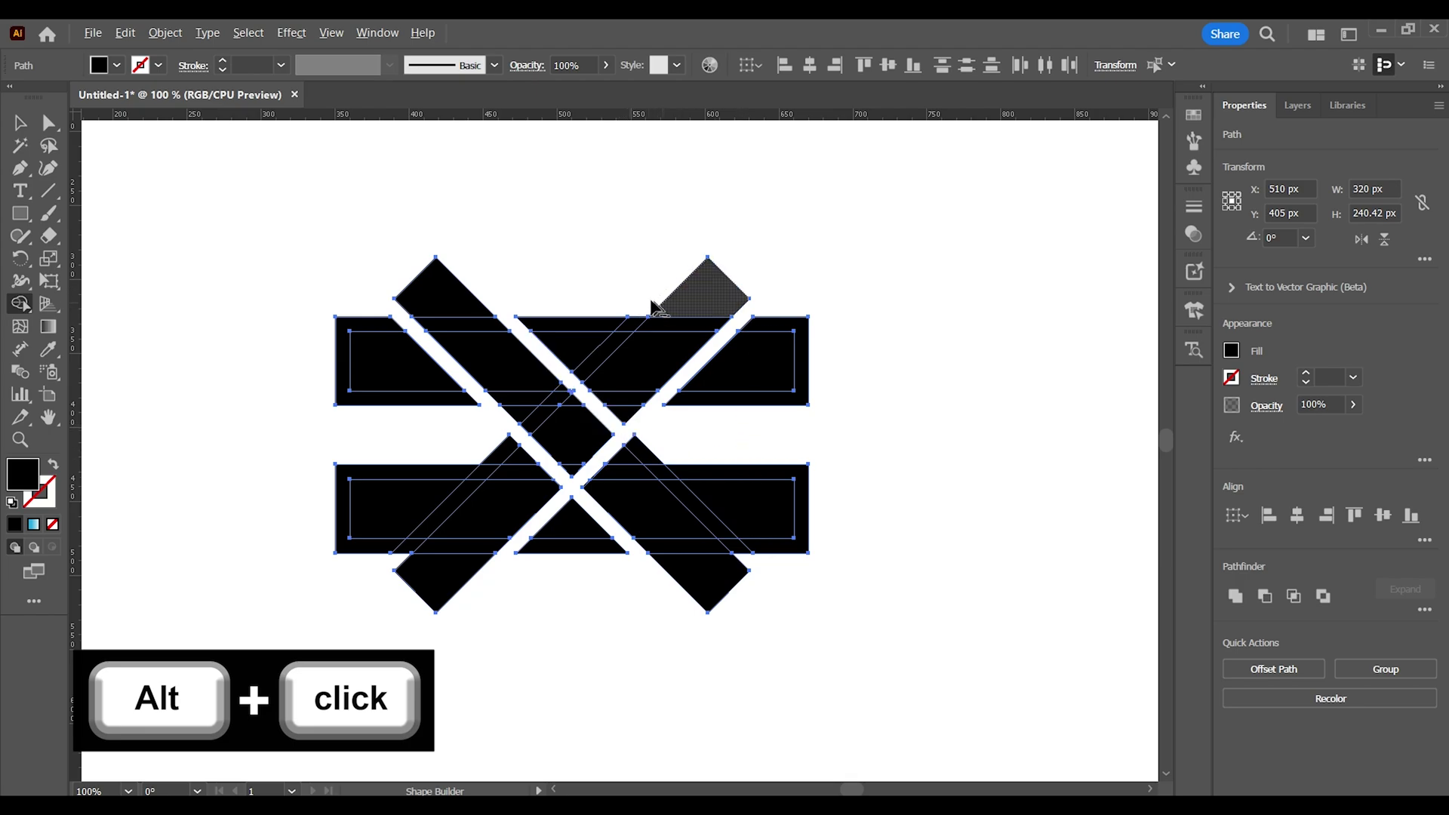
drag(641, 301, 577, 388)
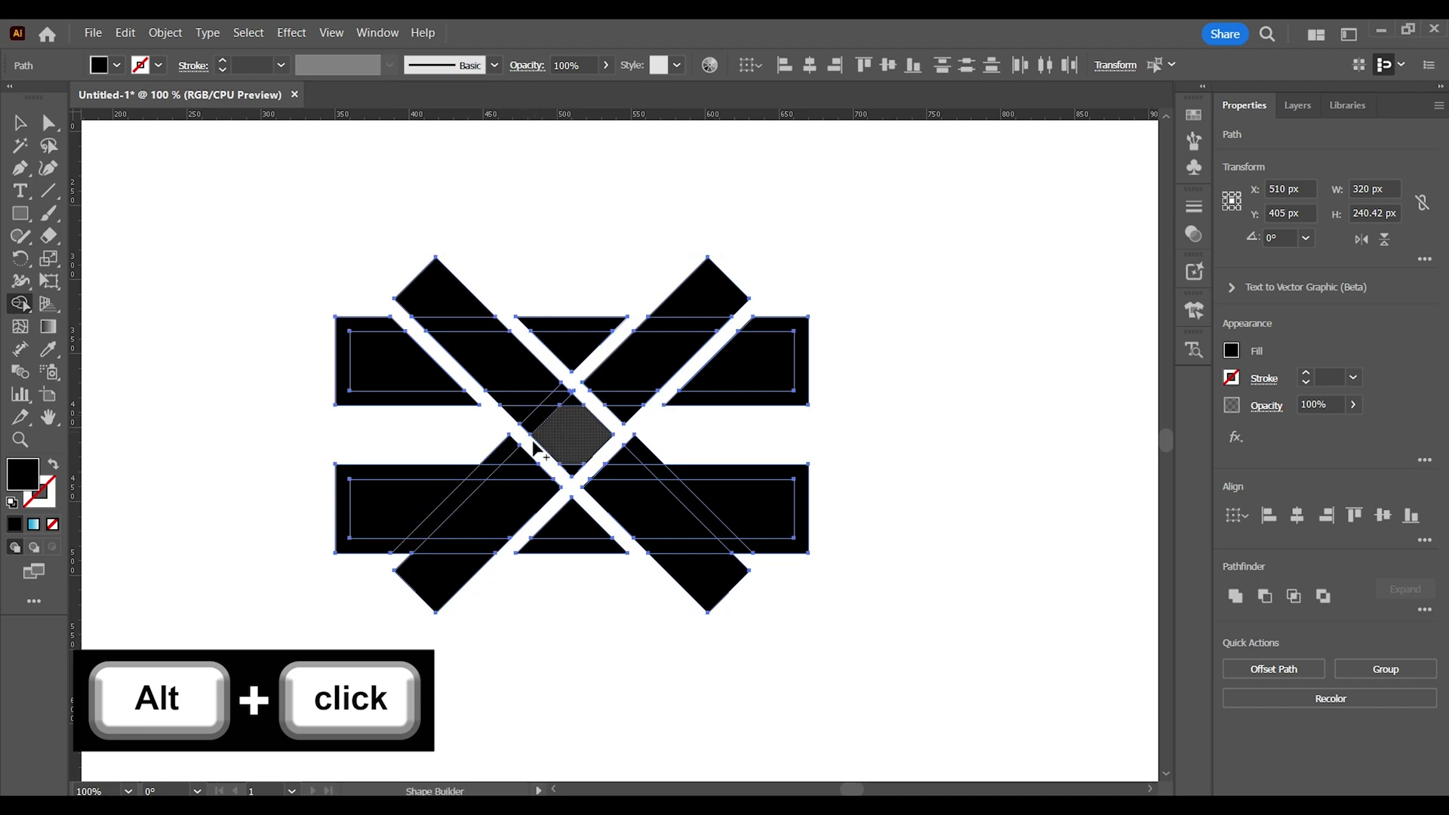
alt+click(393, 565)
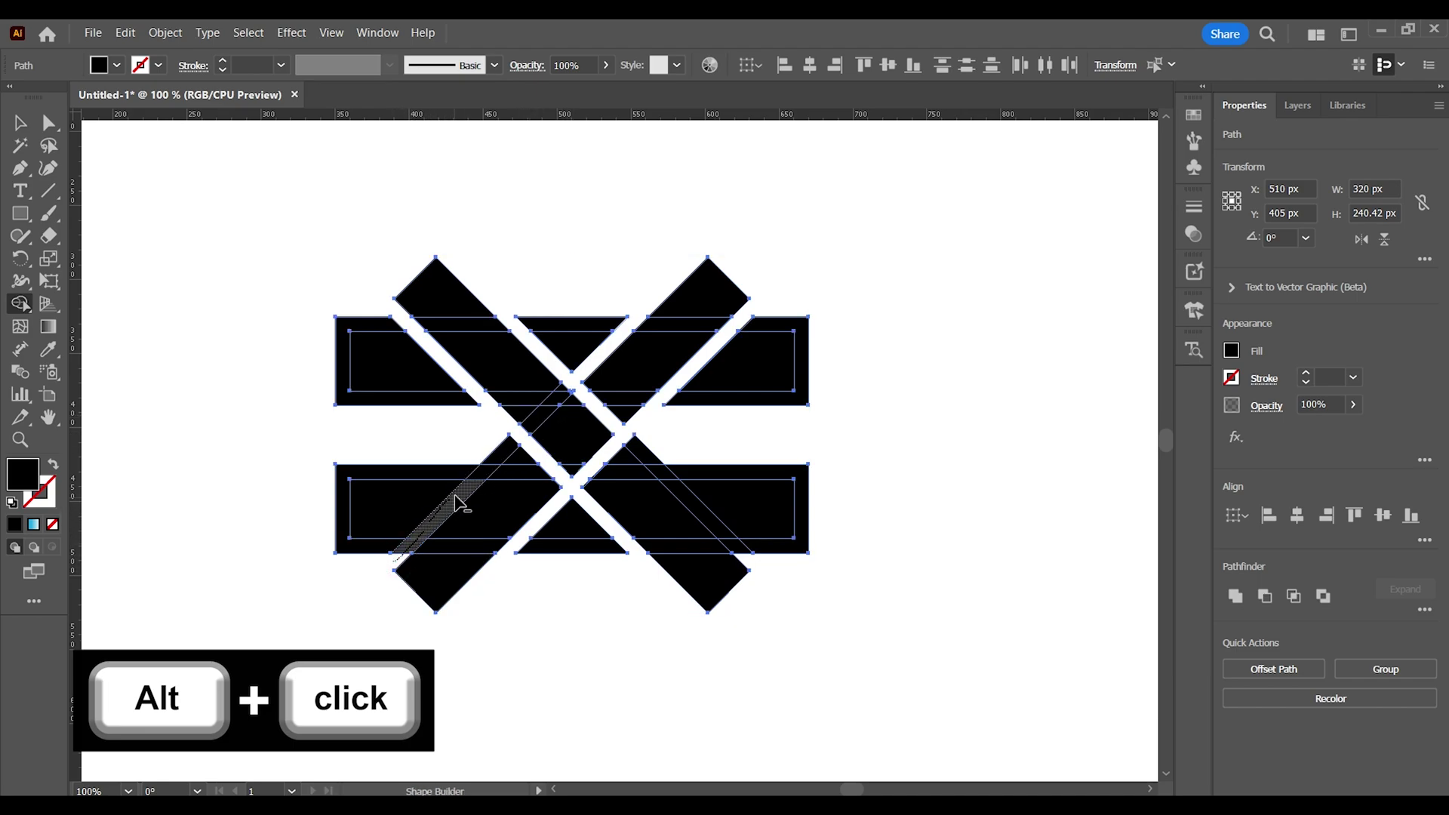
alt+click(512, 440)
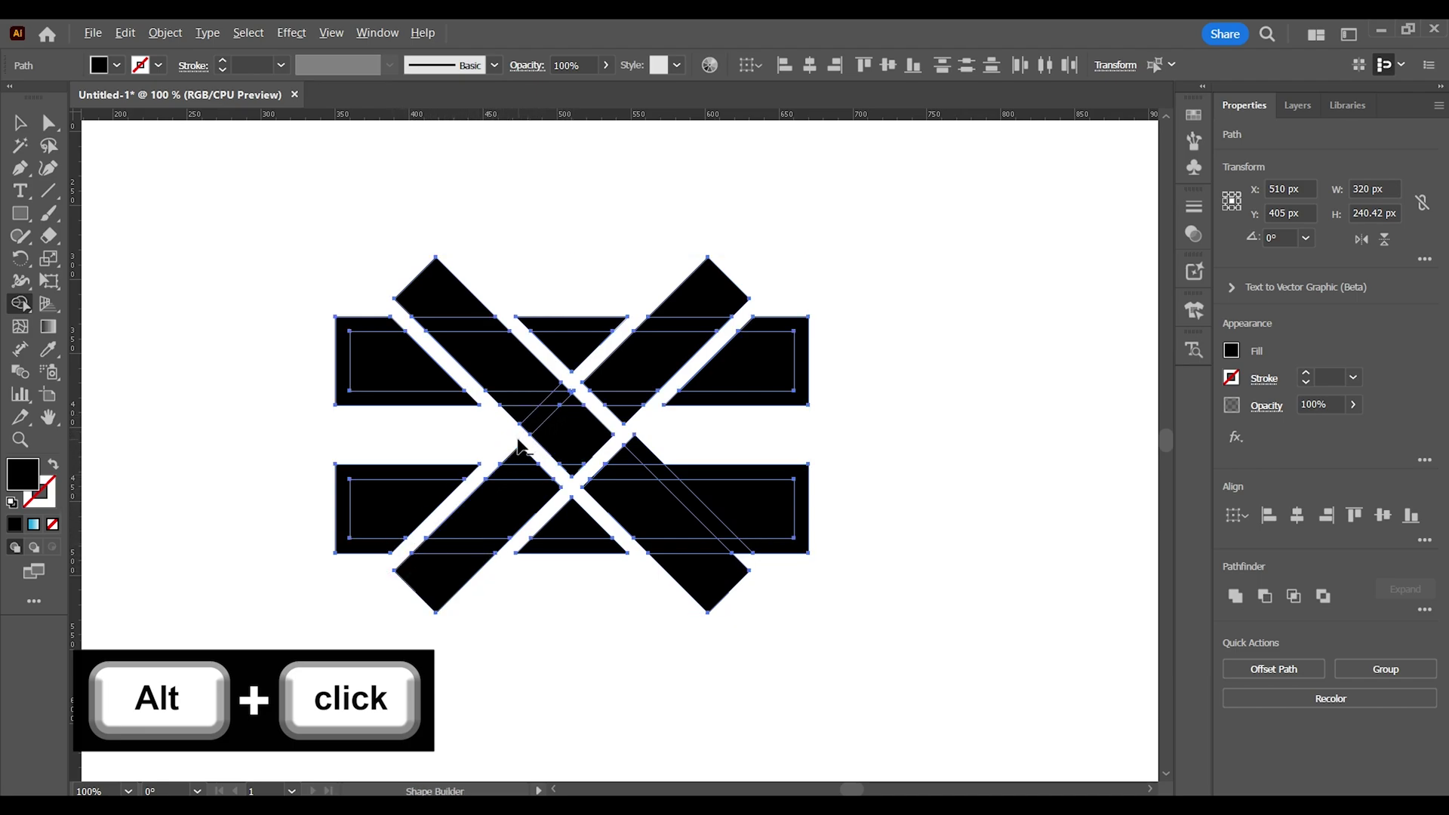
alt+click(572, 382)
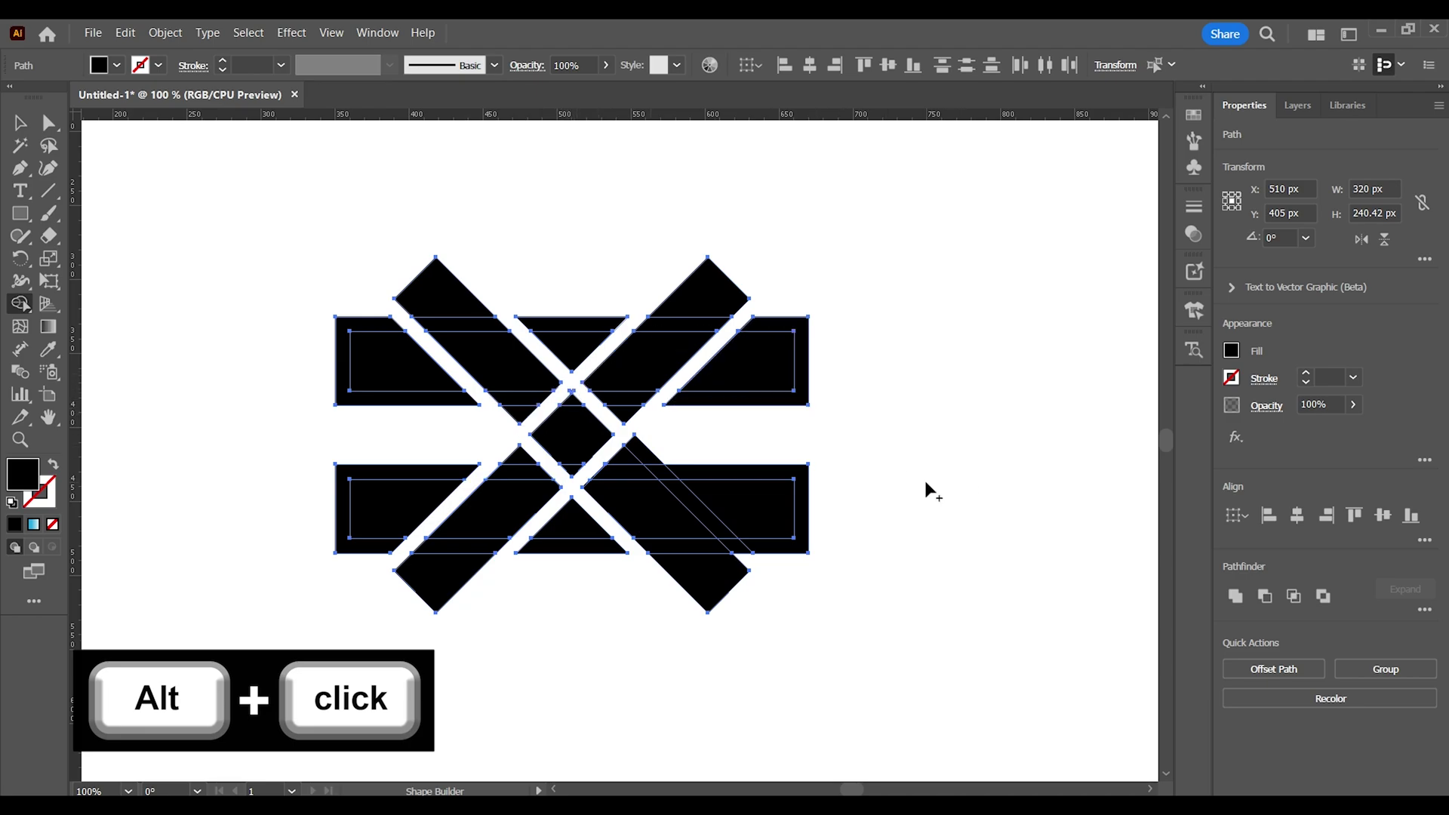
key(ctrl+z)
alt+click(742, 557)
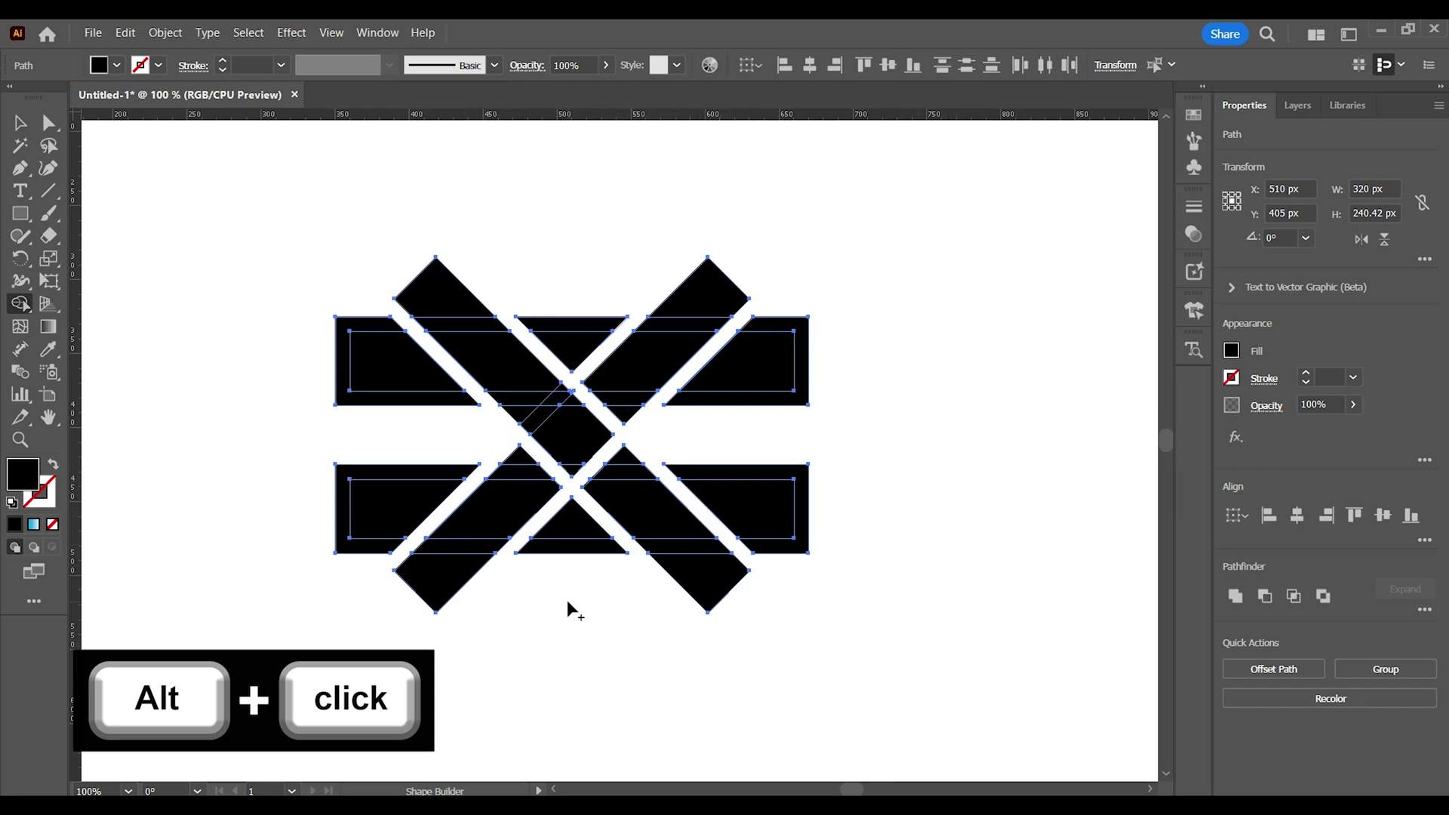
Remove the offset borders from the two middle triangles and the left ends of both horizontal bars
alt+click(571, 545)
alt+click(604, 323)
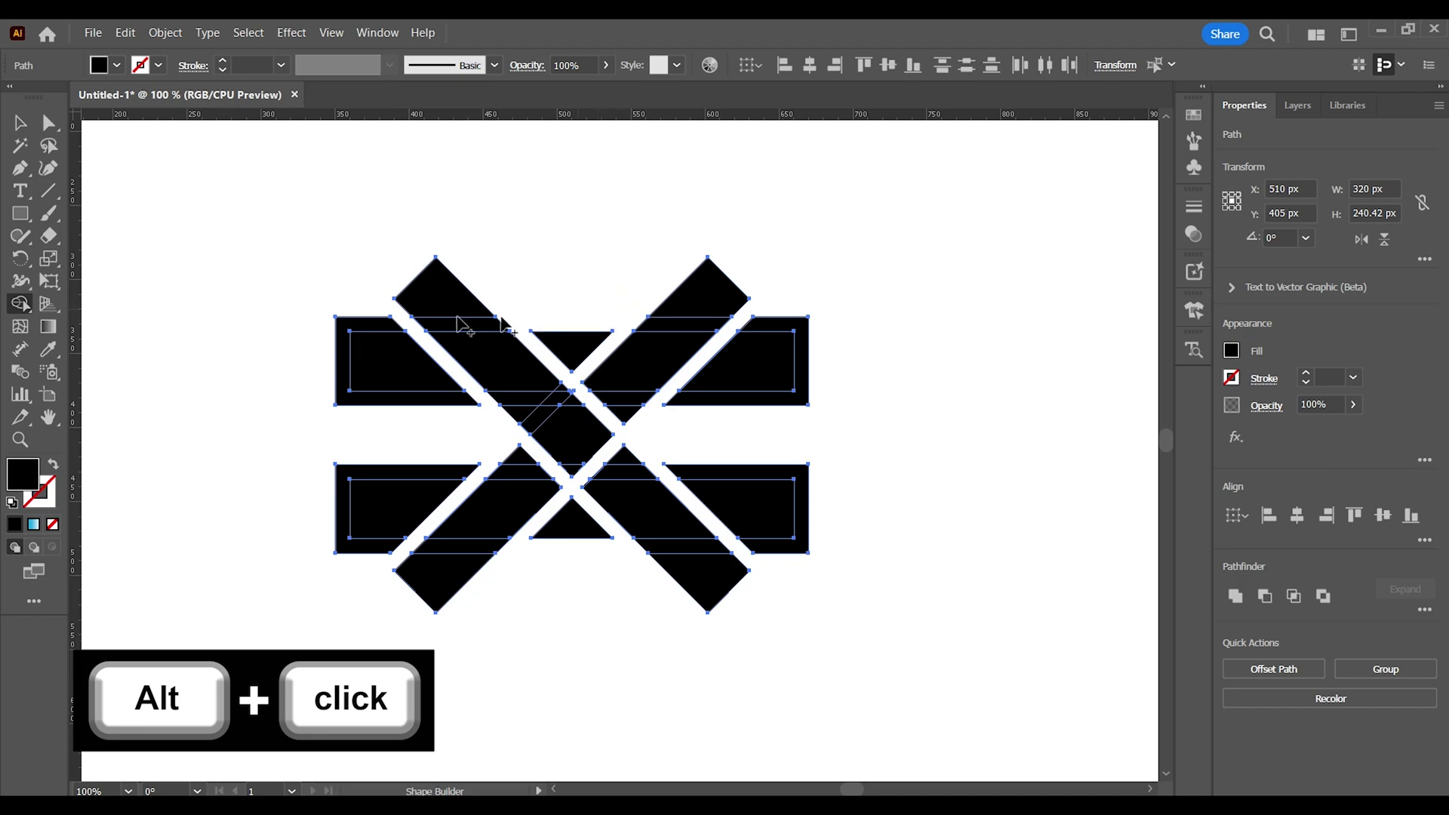
alt+click(389, 399)
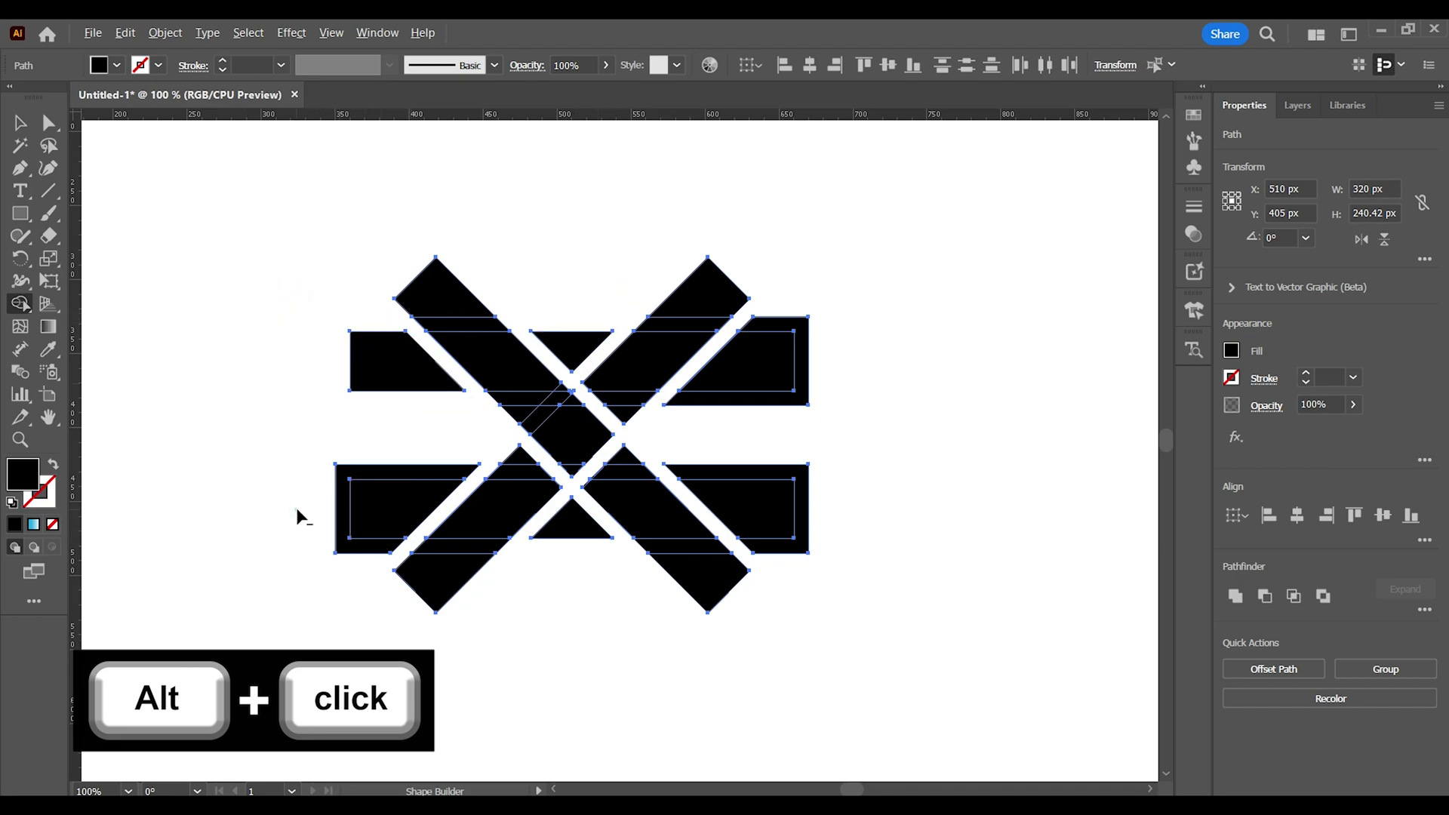
drag(296, 509, 343, 533)
Remove the offset borders from the right ends of both horizontal bars with Shape Builder
drag(867, 484, 787, 517)
key(z)
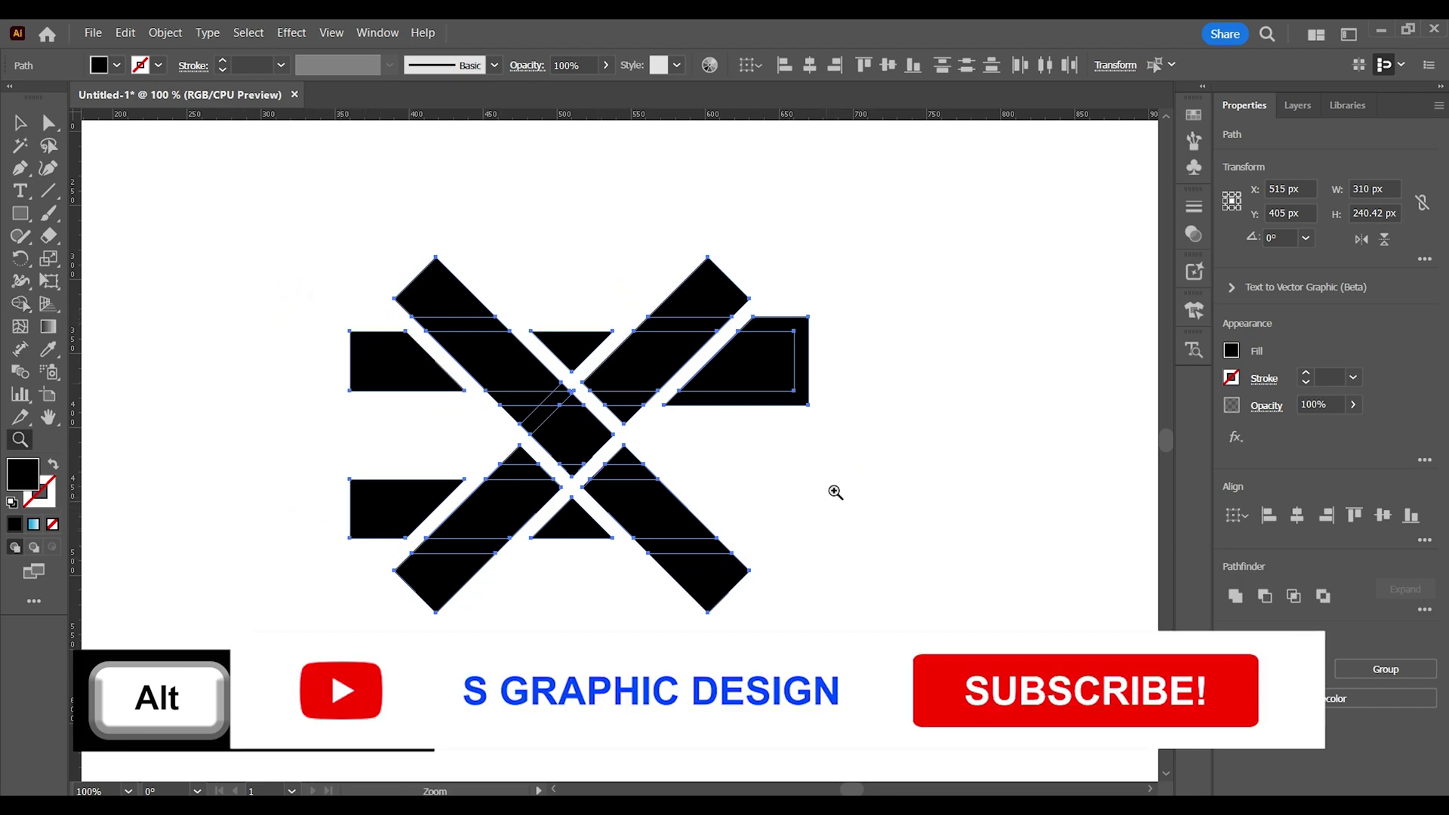
key(ctrl+z)
key(ctrl+z)
key(shift+m)
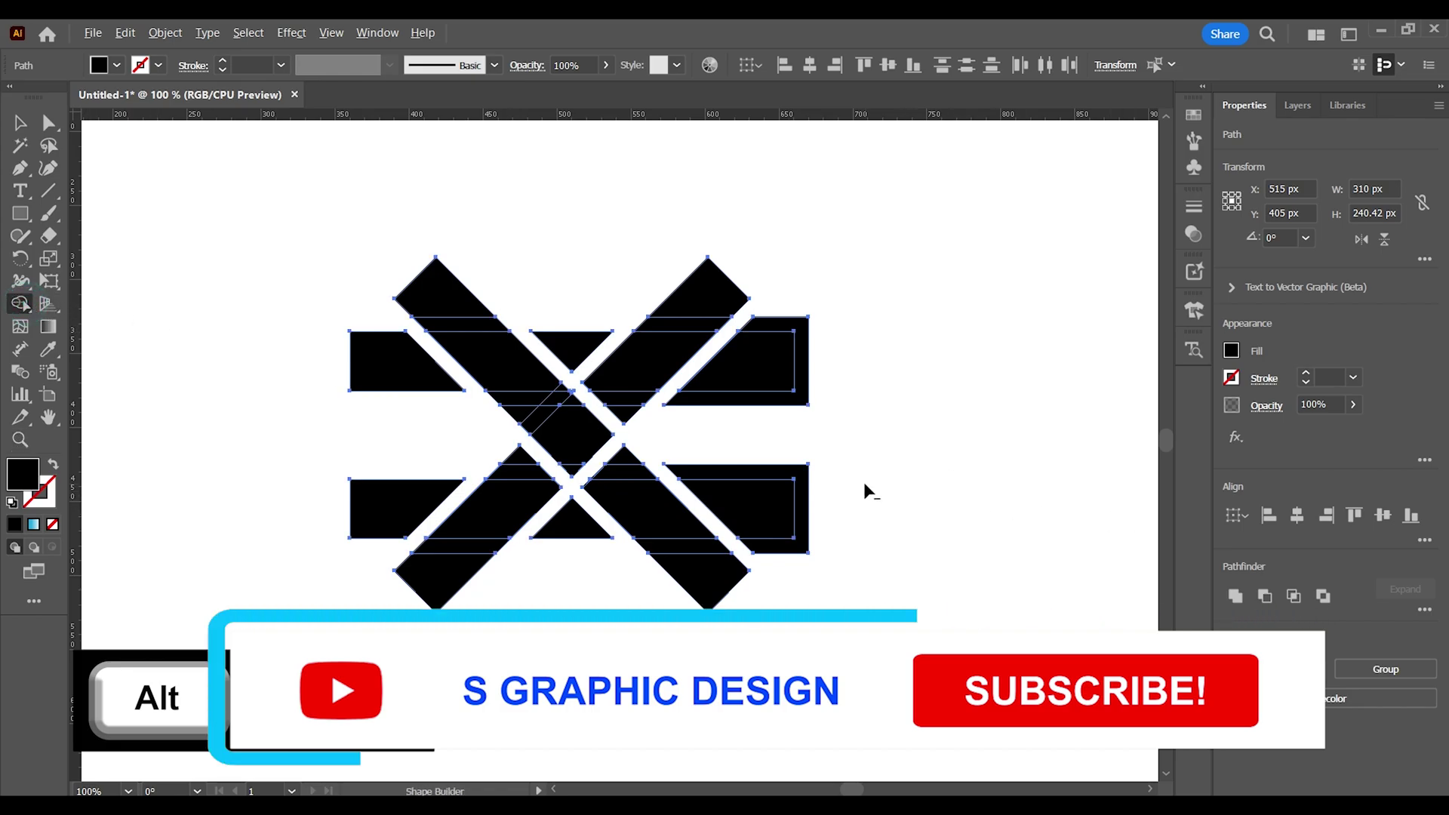
alt+click(803, 508)
alt+click(804, 375)
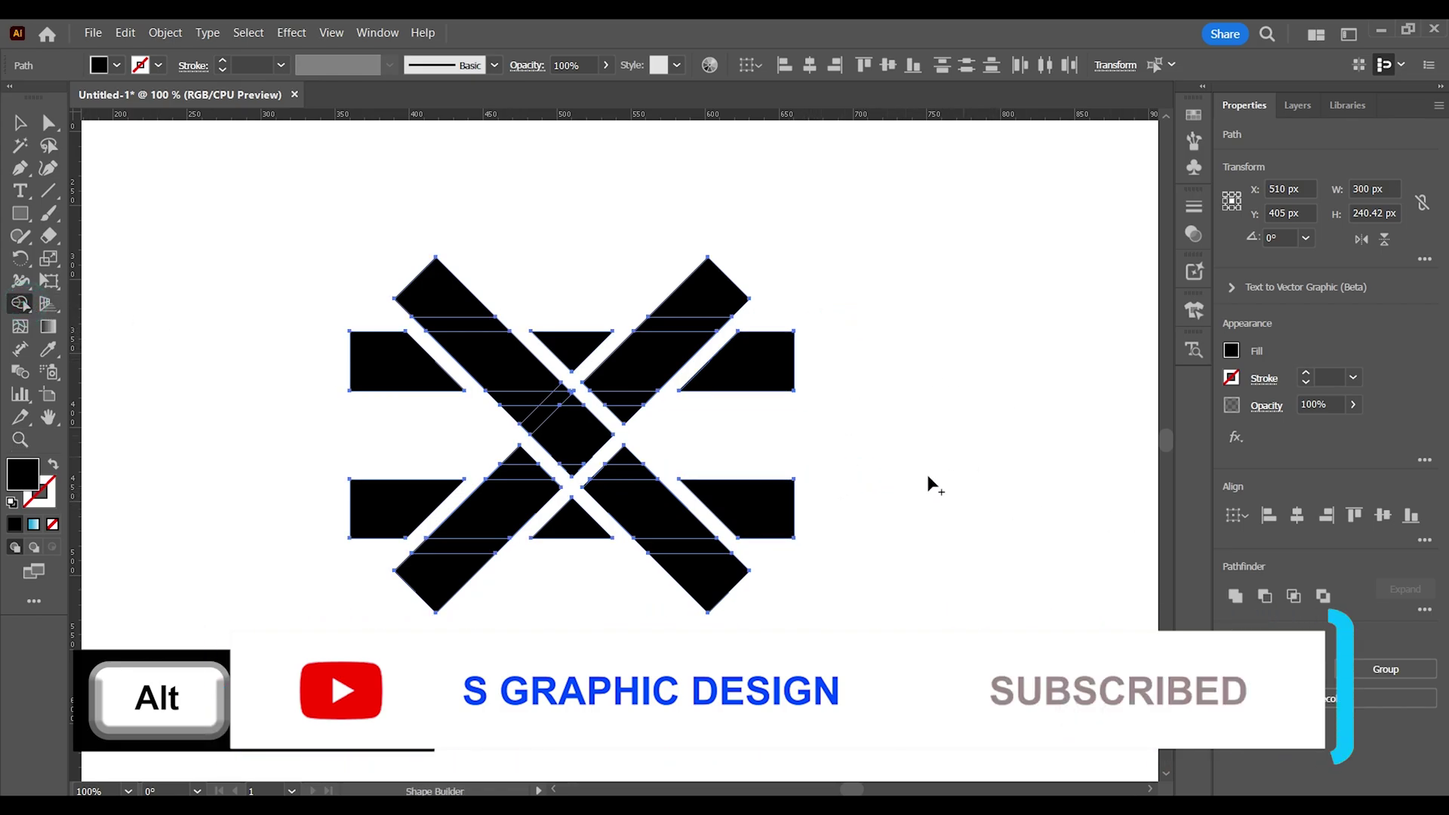
Try to unite all the selected pieces with the Pathfinder
click(19, 124)
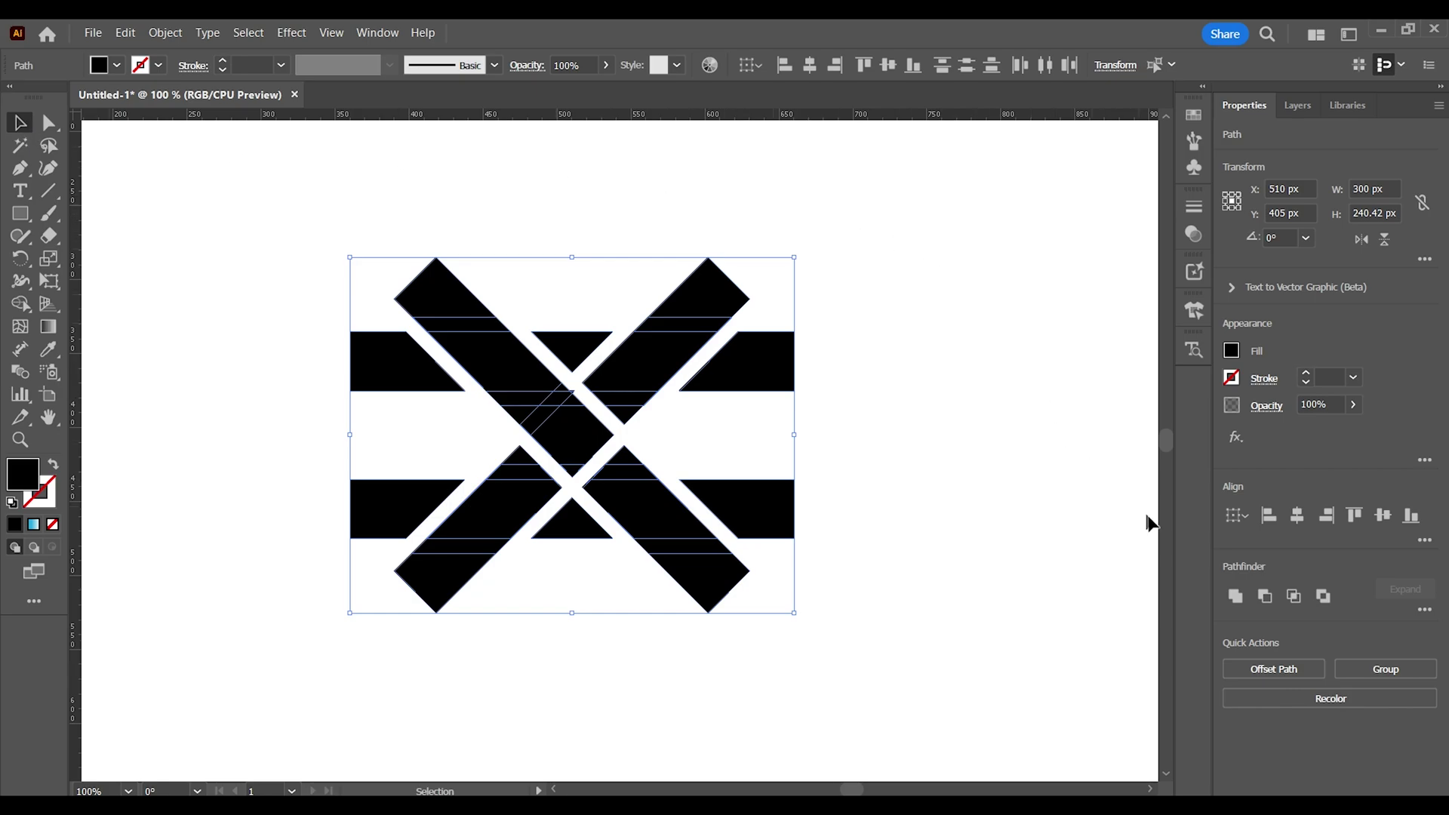
click(1242, 603)
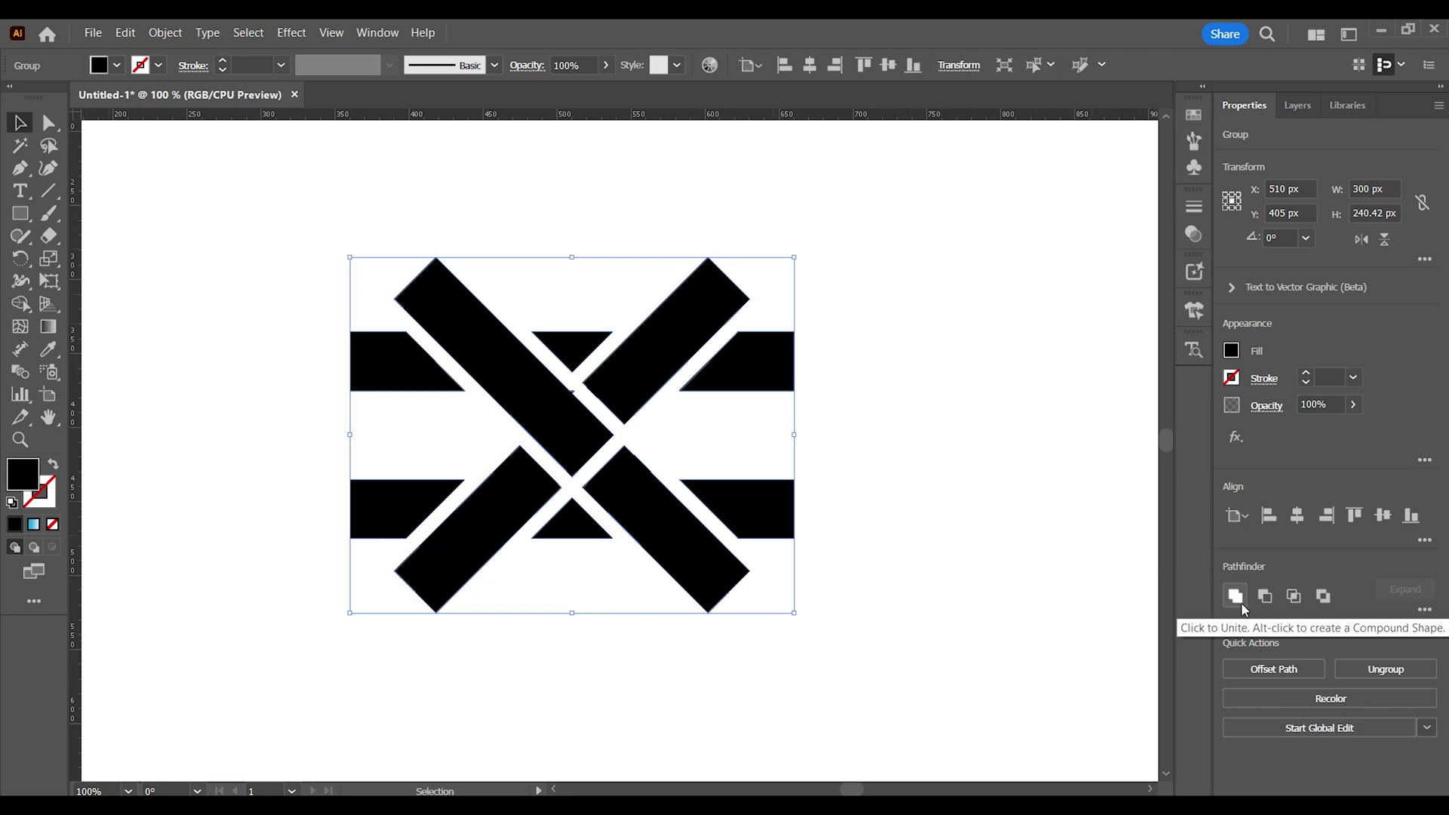
click(1236, 596)
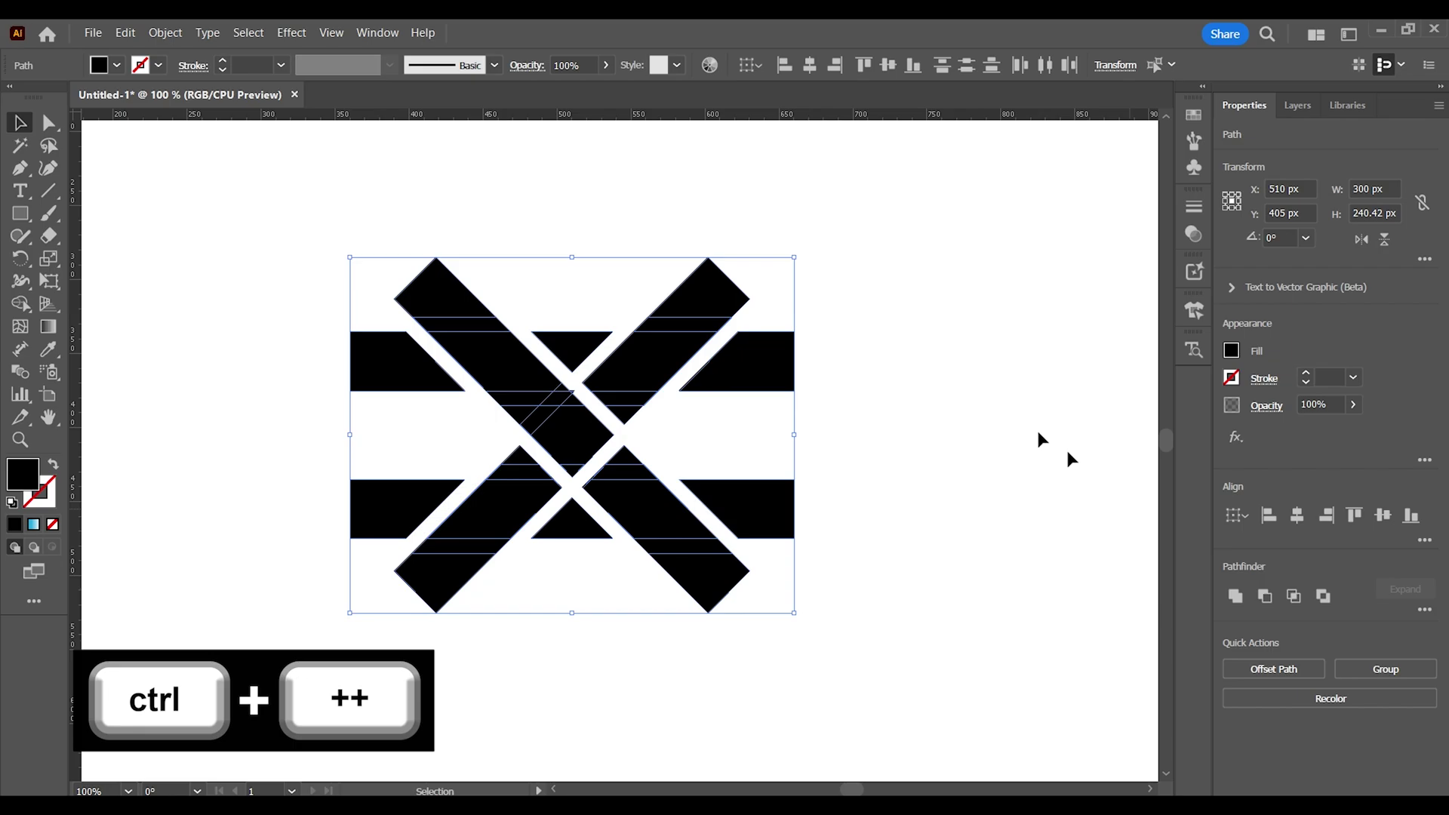
Remove the tiny leftover sliver beside the upper edge of the central crossing with Shape Builder
key(z)
click(591, 420)
click(590, 442)
click(589, 453)
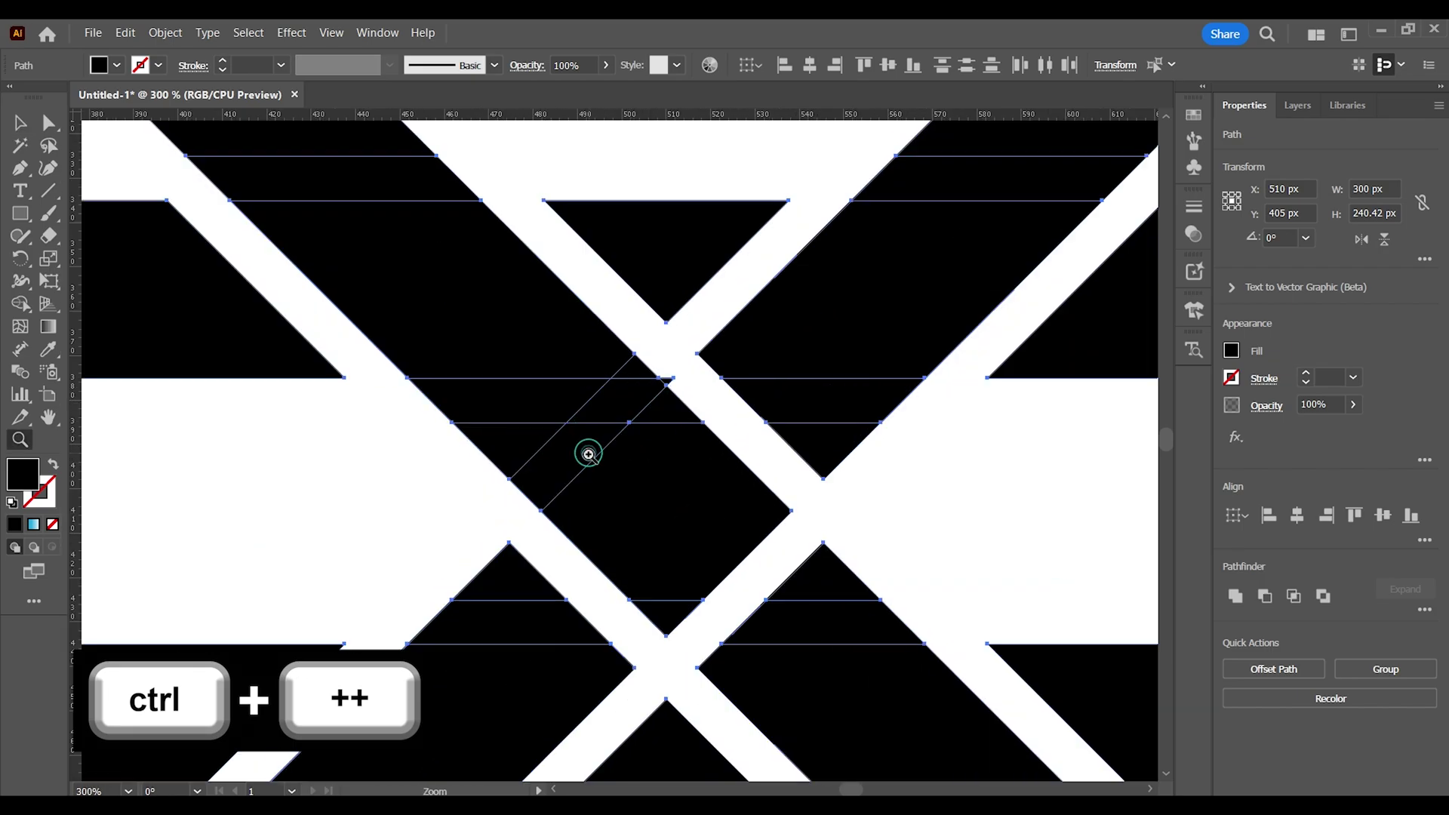
click(590, 456)
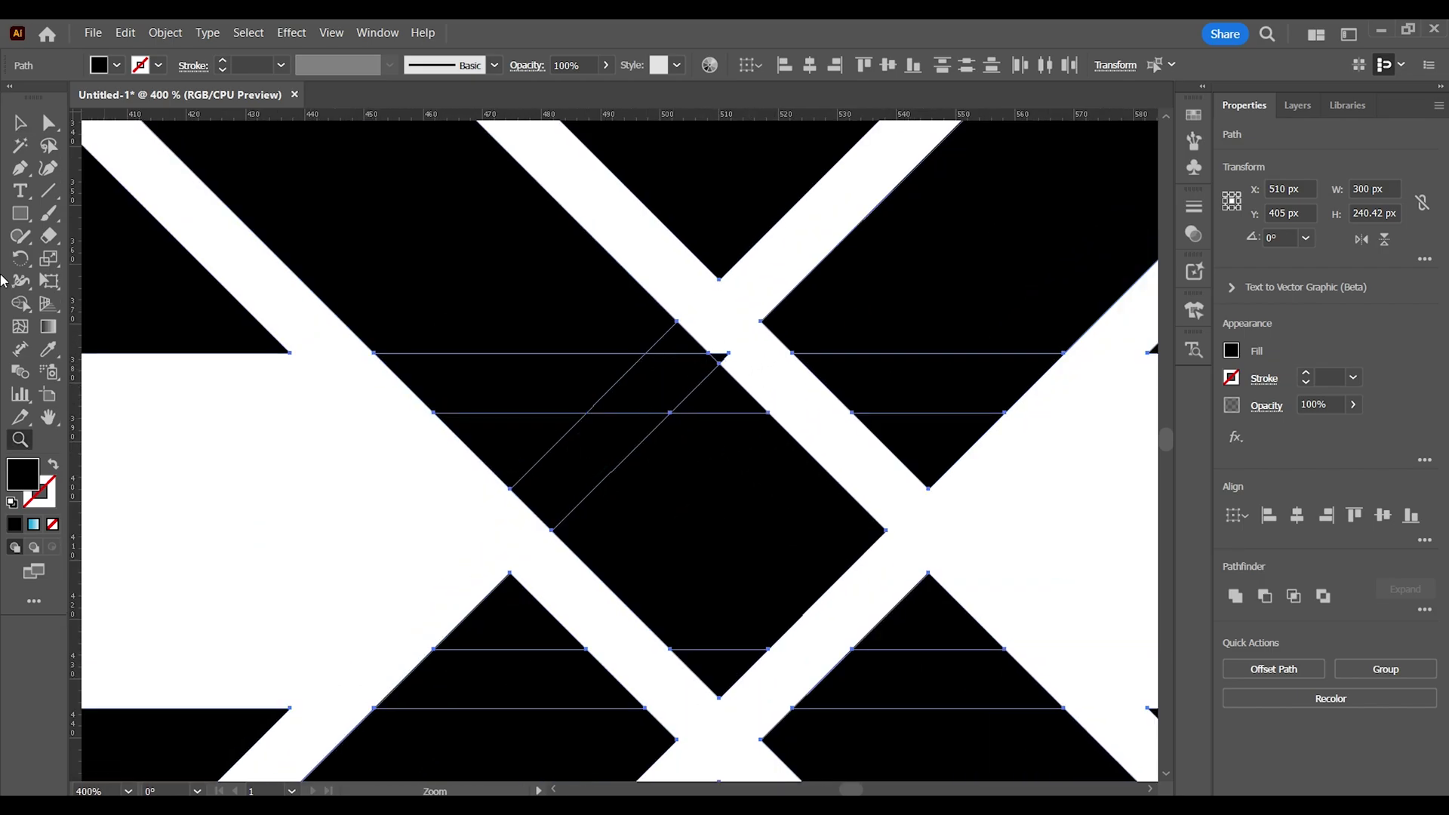
click(20, 304)
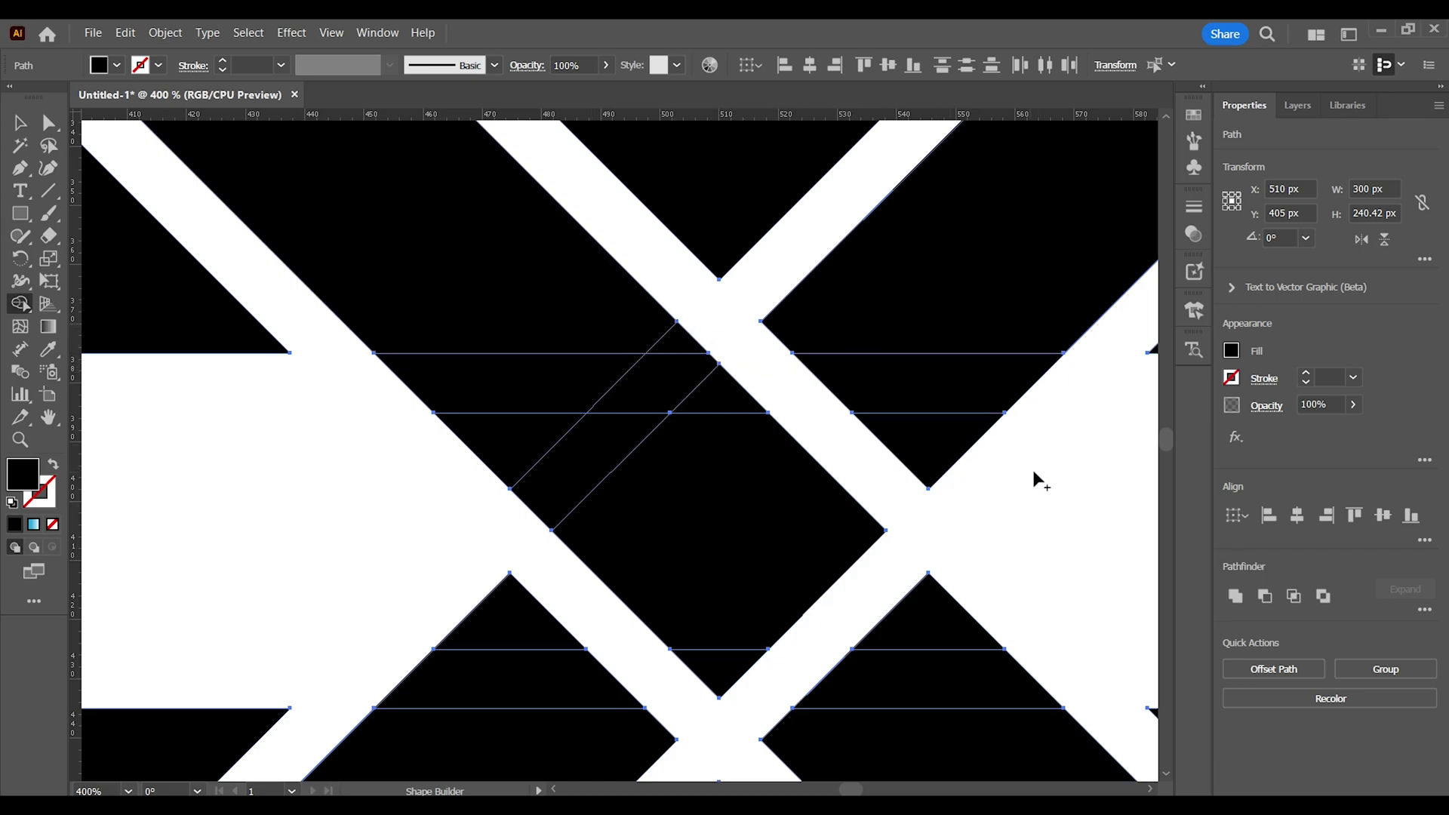
Unite all the selected logo pieces with the Pathfinder and deselect the artwork
key(ctrl+minus)
key(ctrl+minus)
key(ctrl+minus)
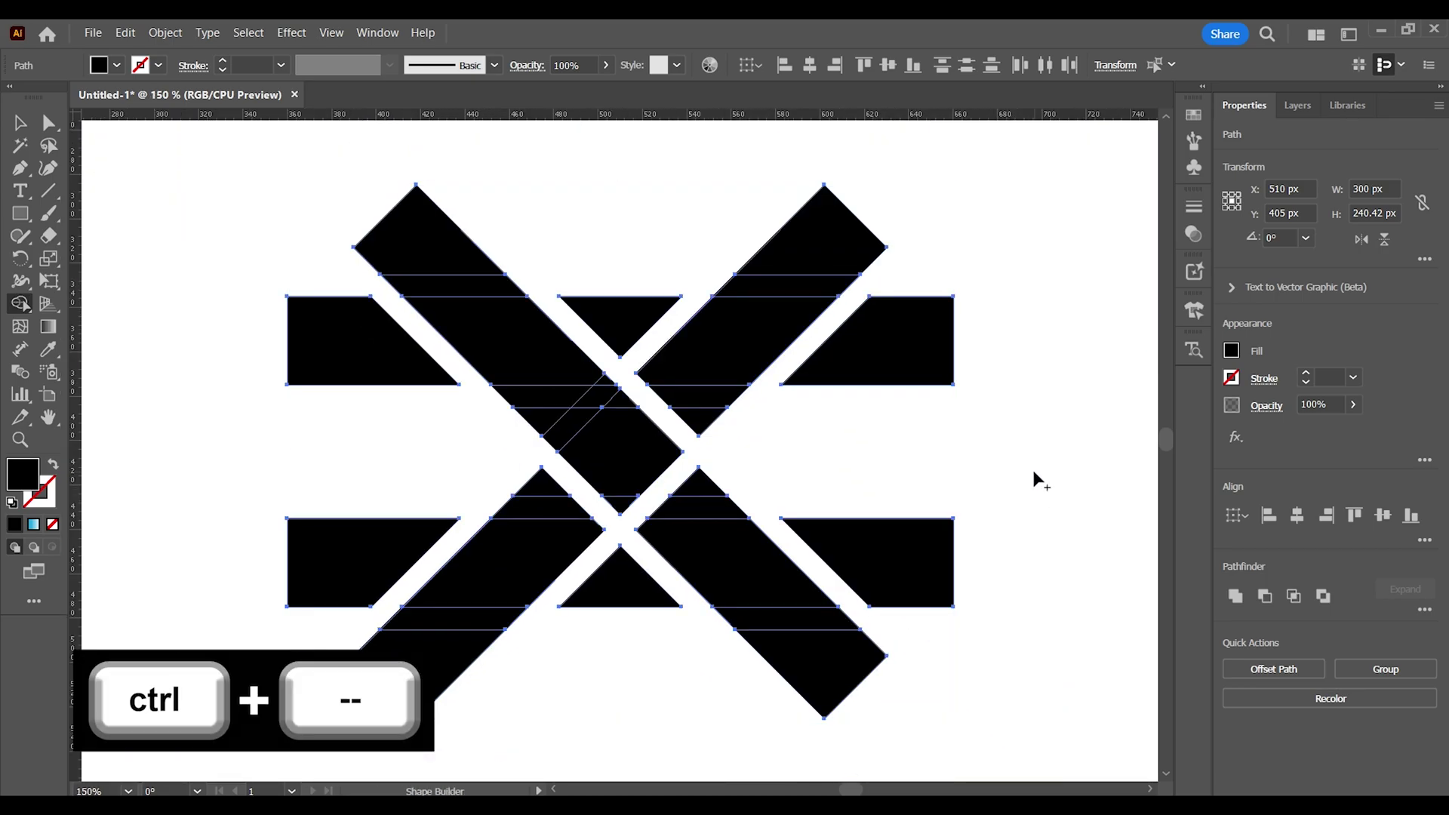
click(1238, 595)
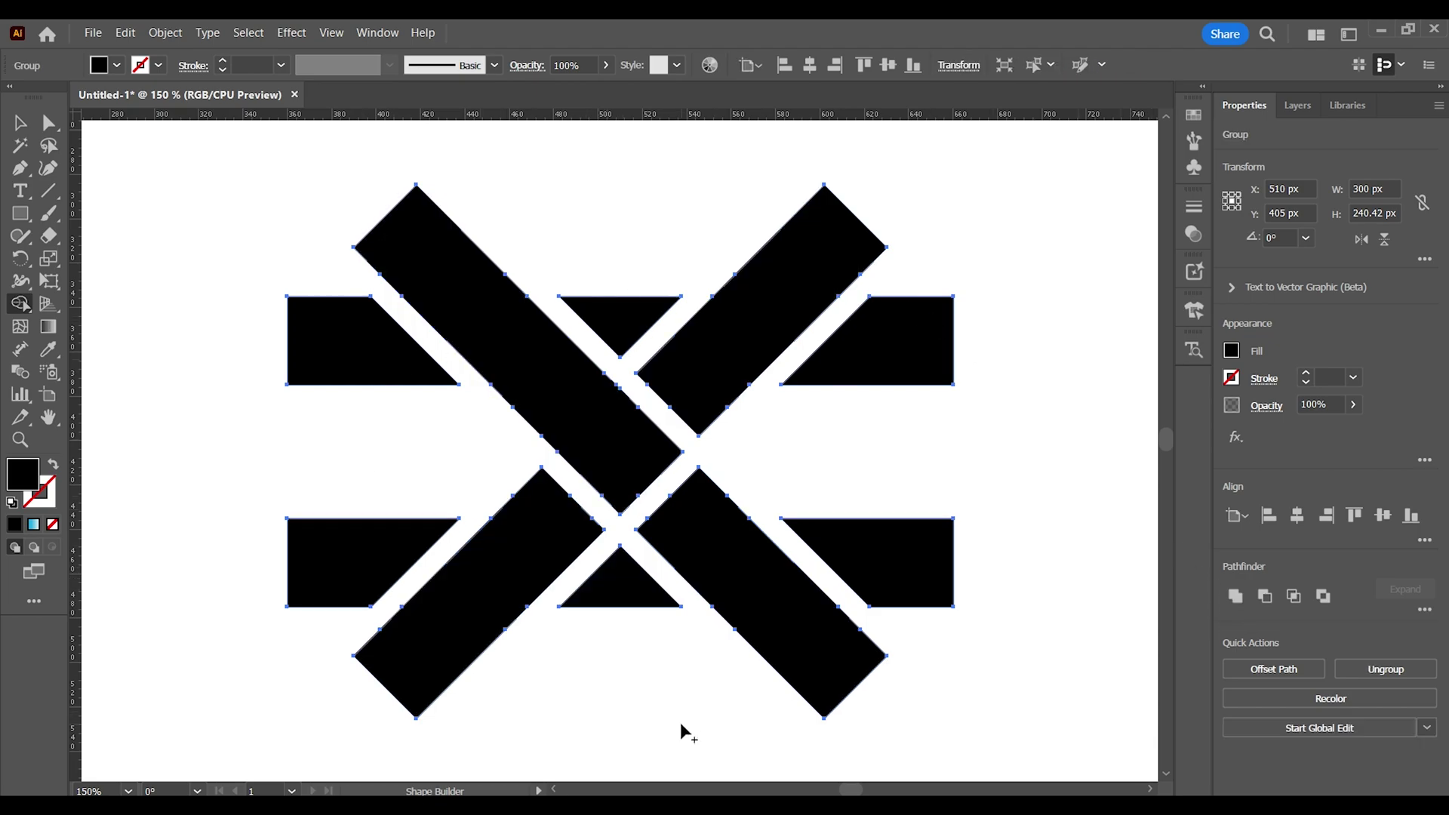
key(v)
click(166, 245)
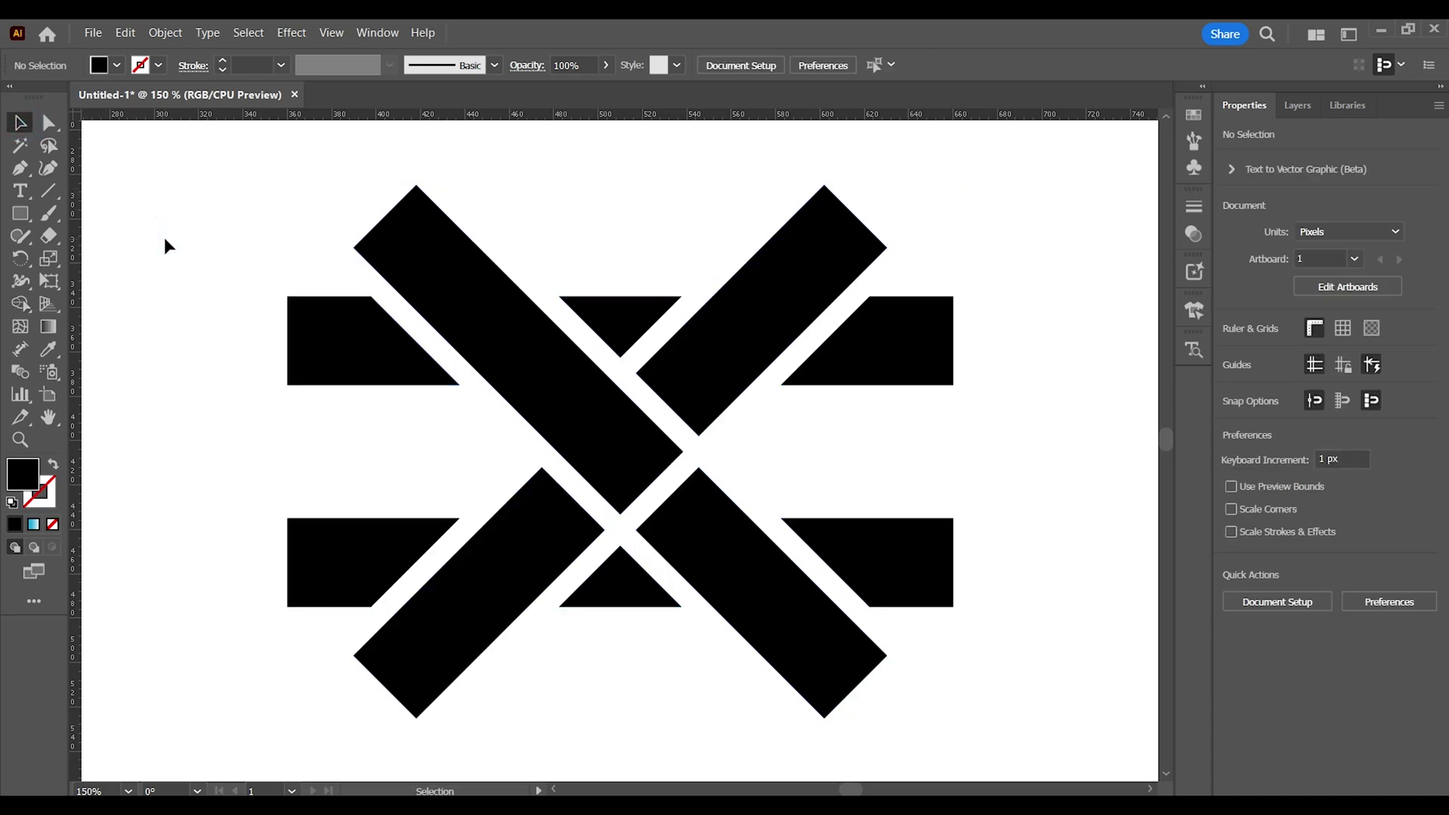
Move the whole logo group into the upper-left area of the artboard
key(ctrl+minus)
key(ctrl+minus)
key(ctrl+minus)
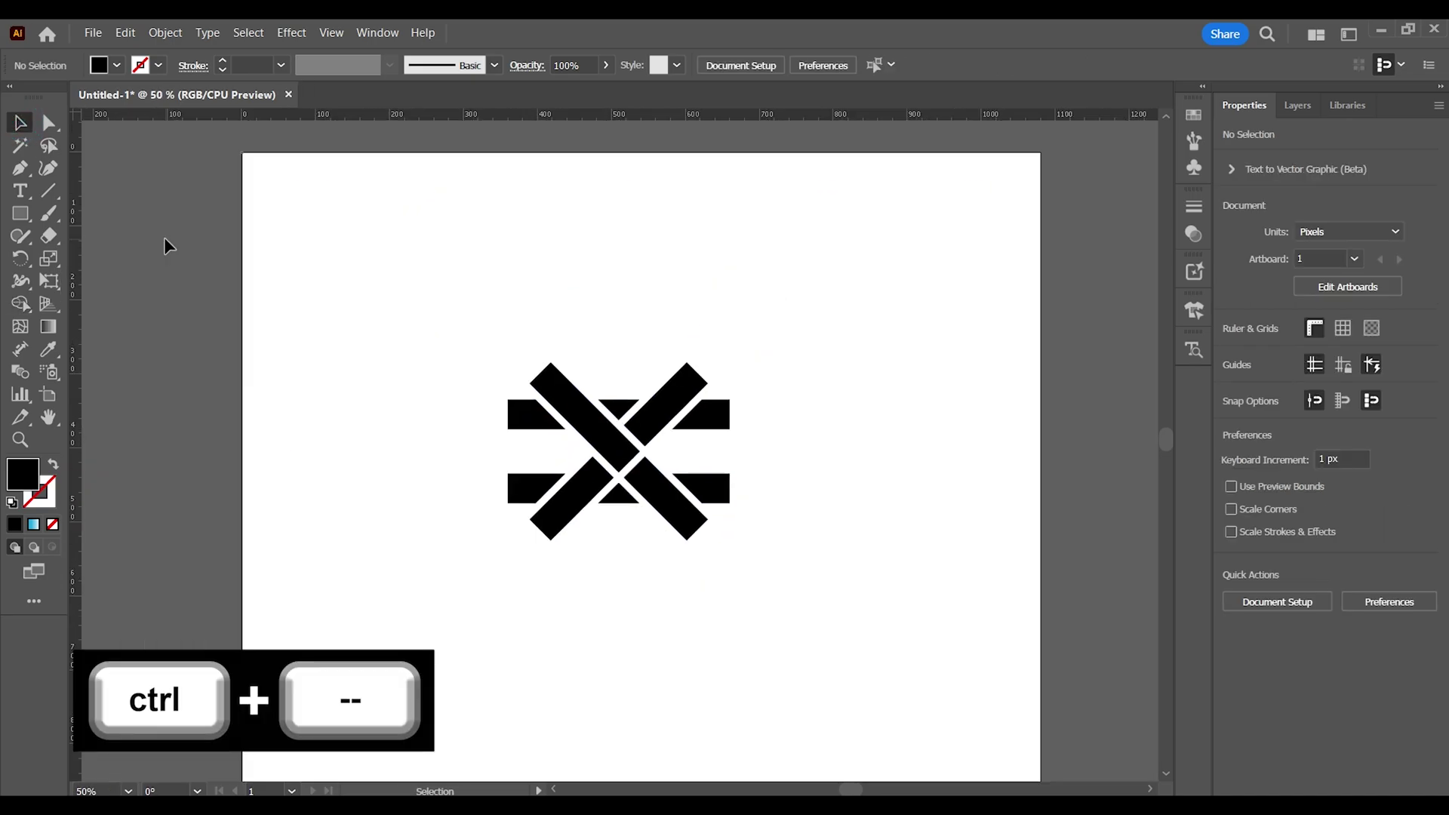
drag(398, 291, 834, 581)
drag(572, 434, 343, 294)
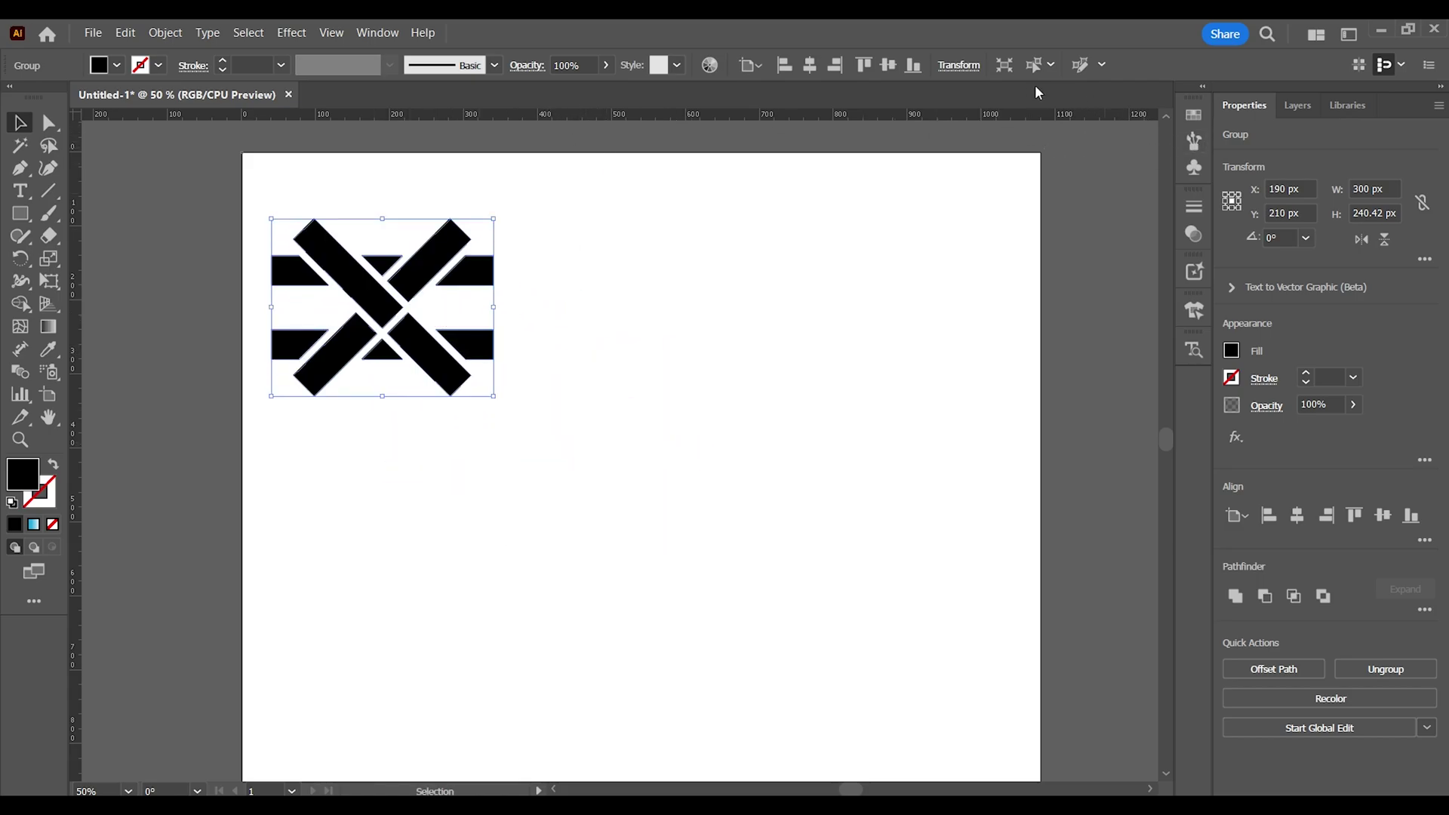
Create a new Pattern Brush from the logo group, keeping the default name, scale and fit options
click(1194, 139)
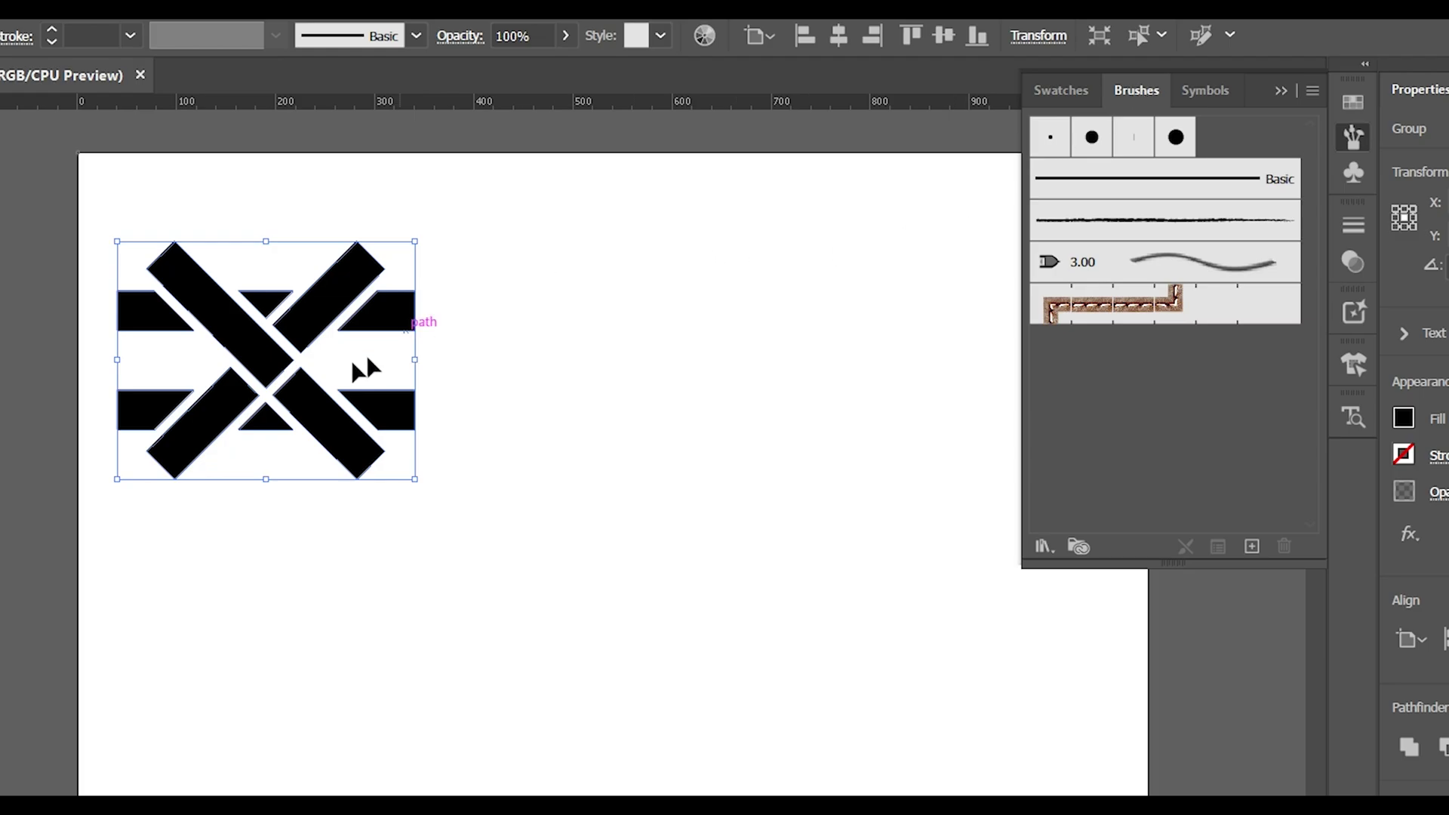
drag(376, 409, 1077, 413)
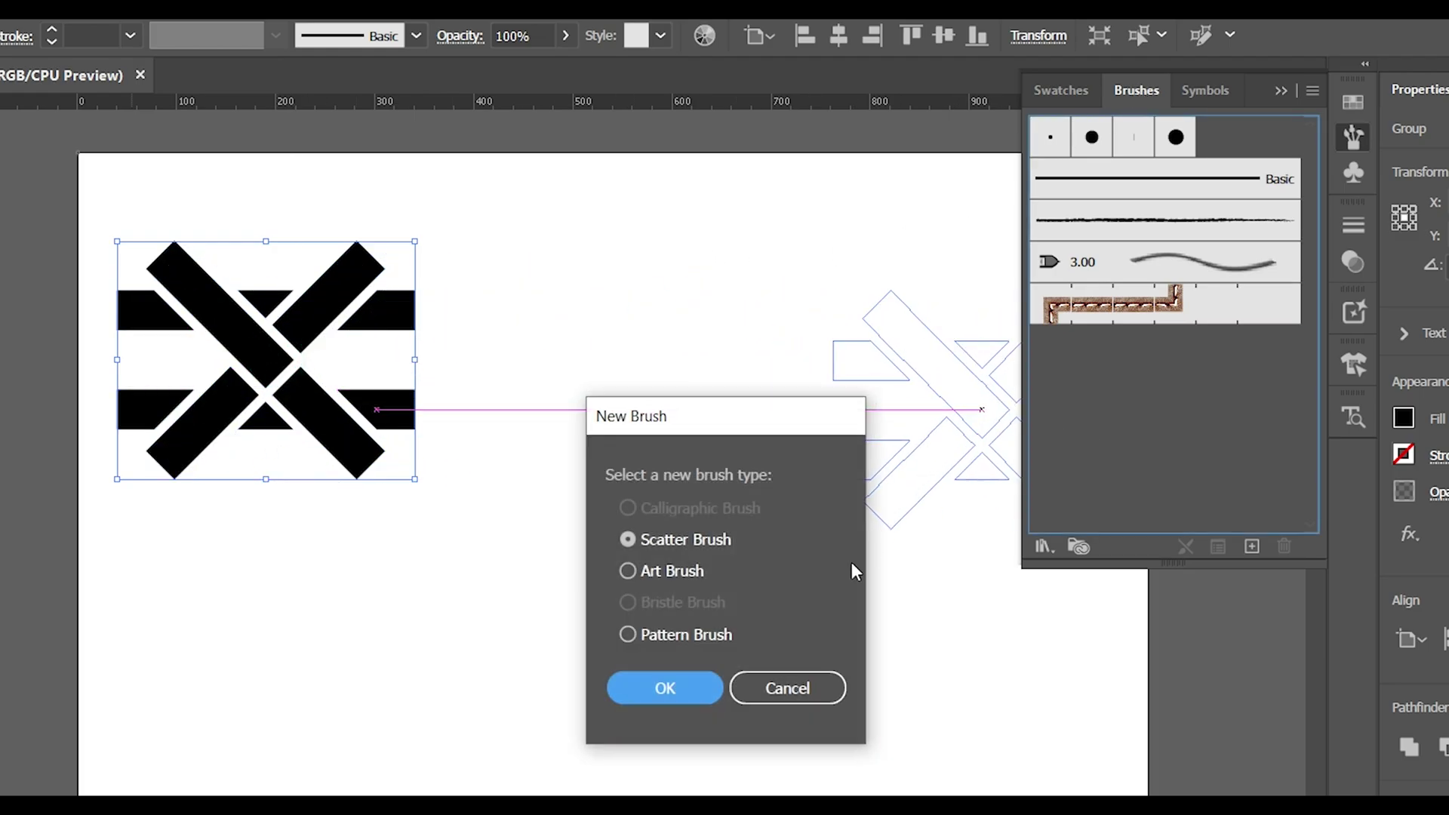
click(704, 636)
click(665, 688)
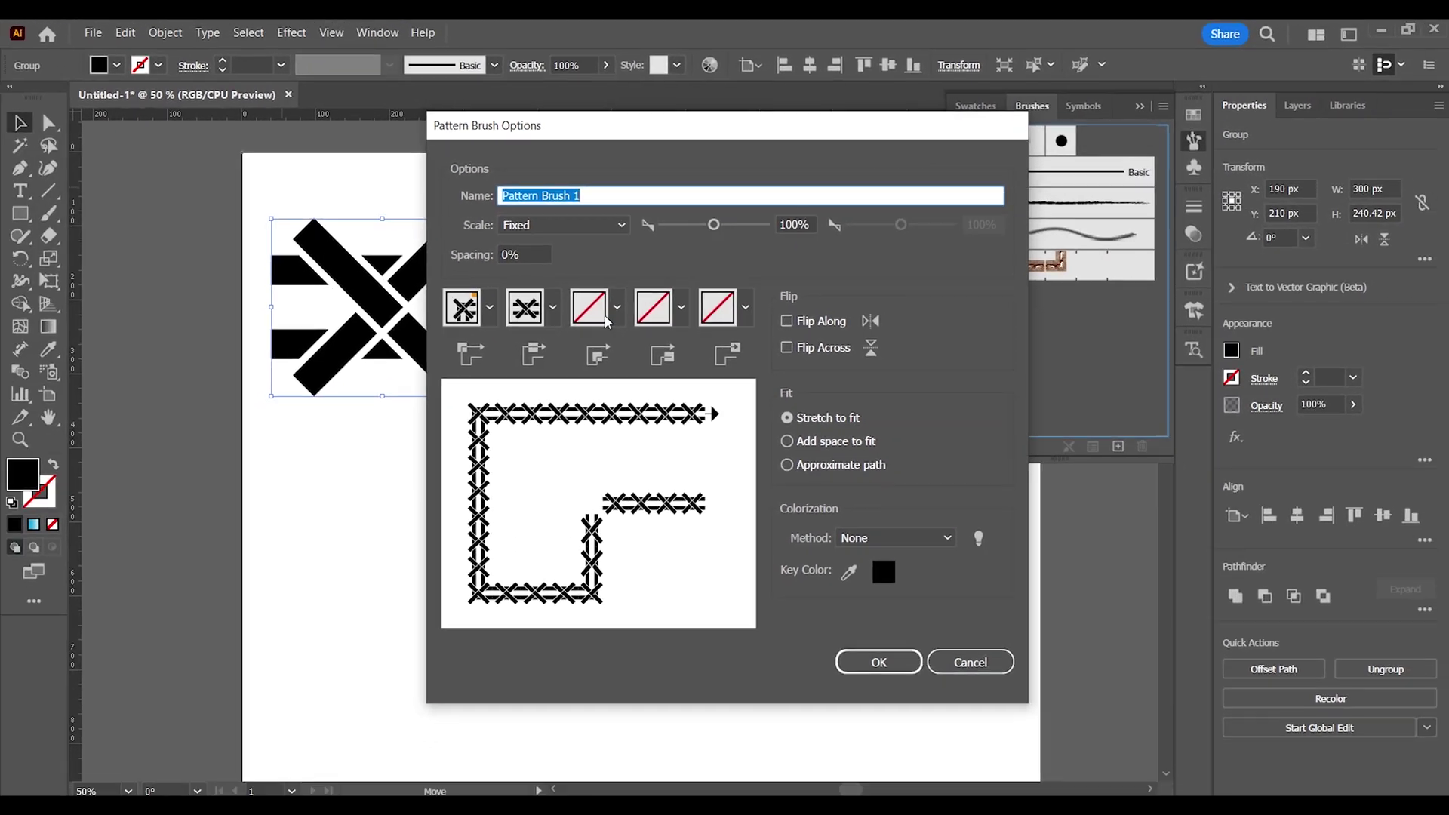
click(878, 662)
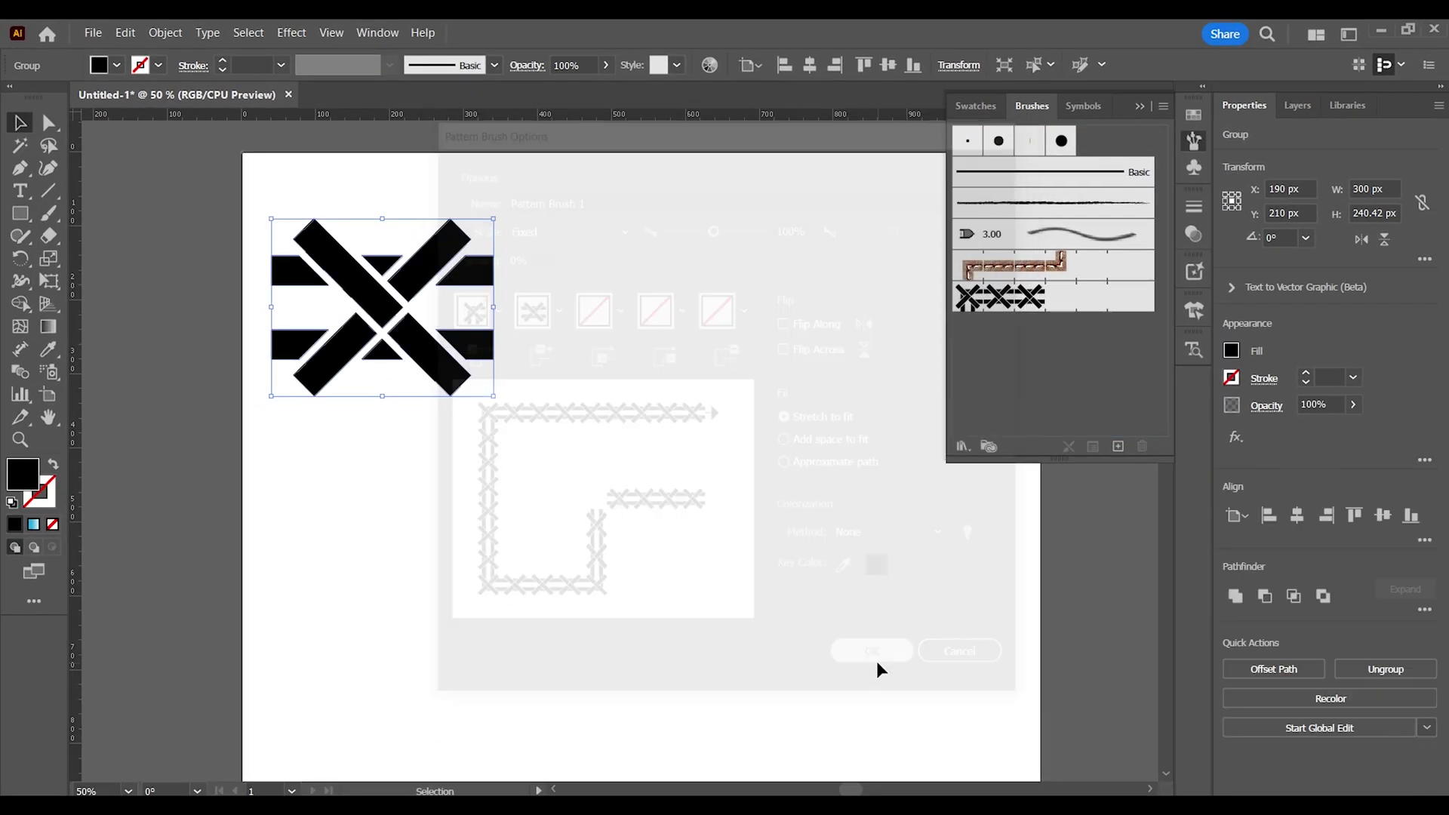
Delete the original logo artwork from the artboard
click(665, 478)
drag(632, 439, 233, 252)
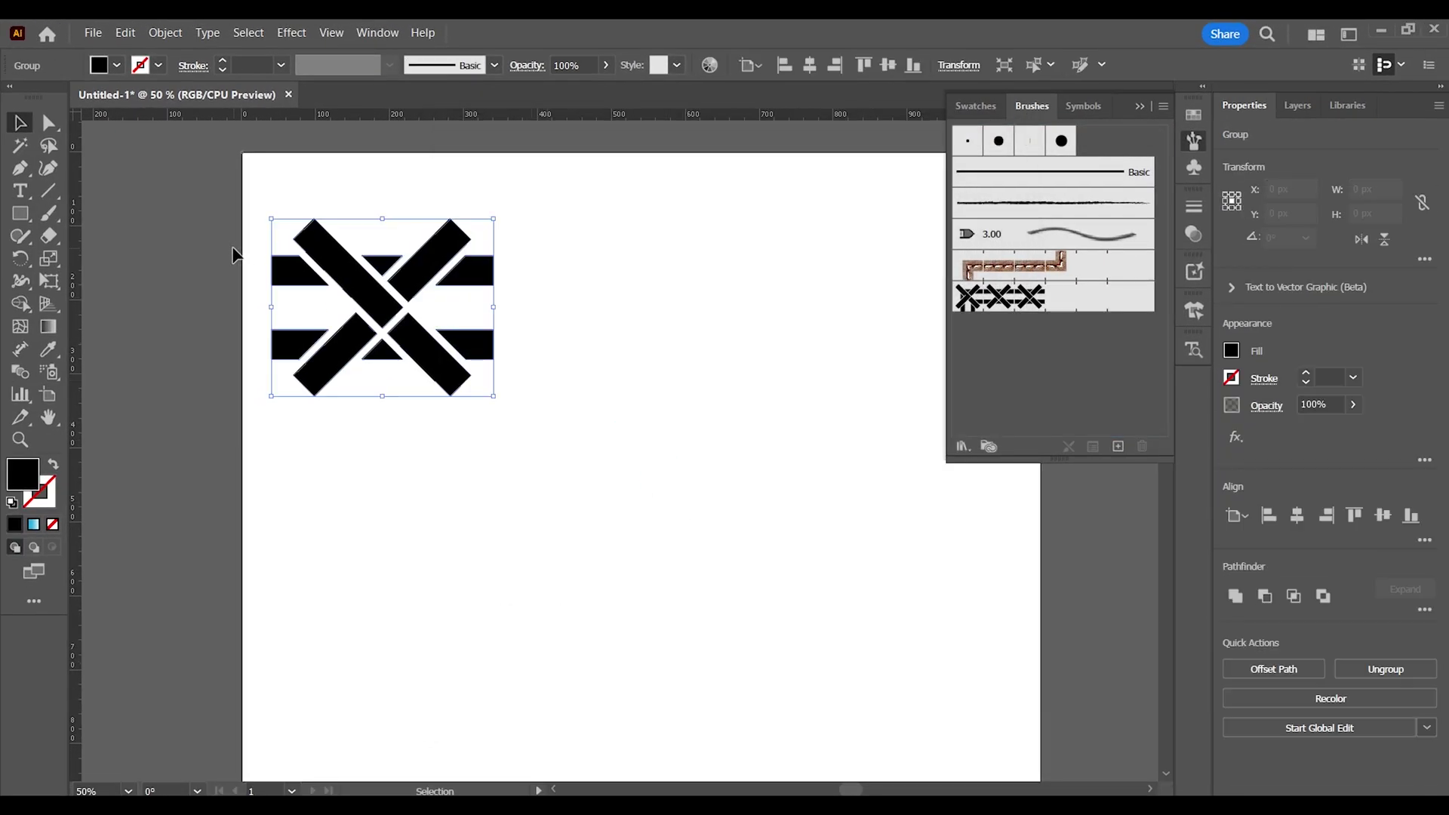
key(Delete)
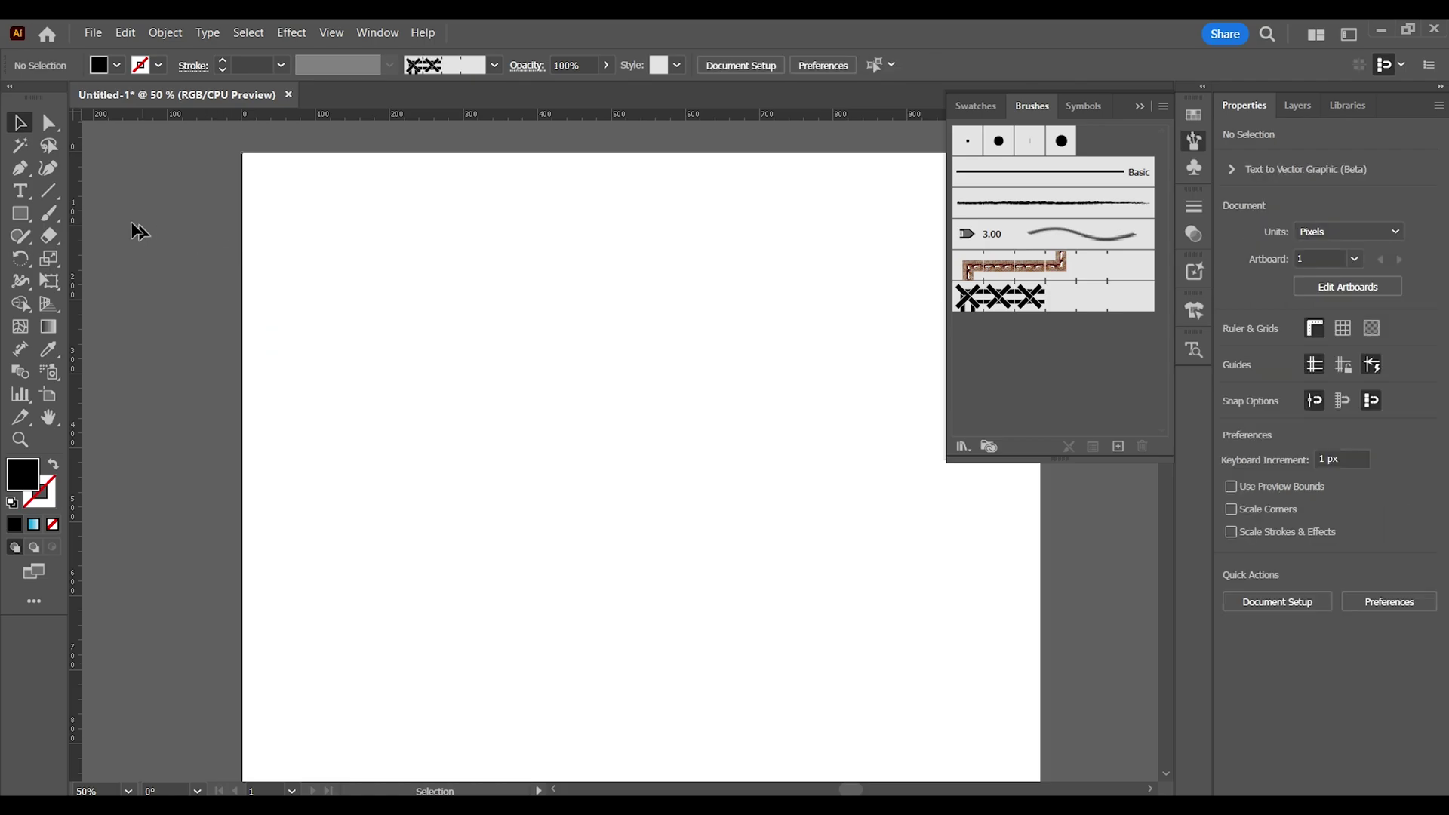
Draw a circle about 616 px in diameter and swap its fill and stroke so it has only a black outline
click(17, 217)
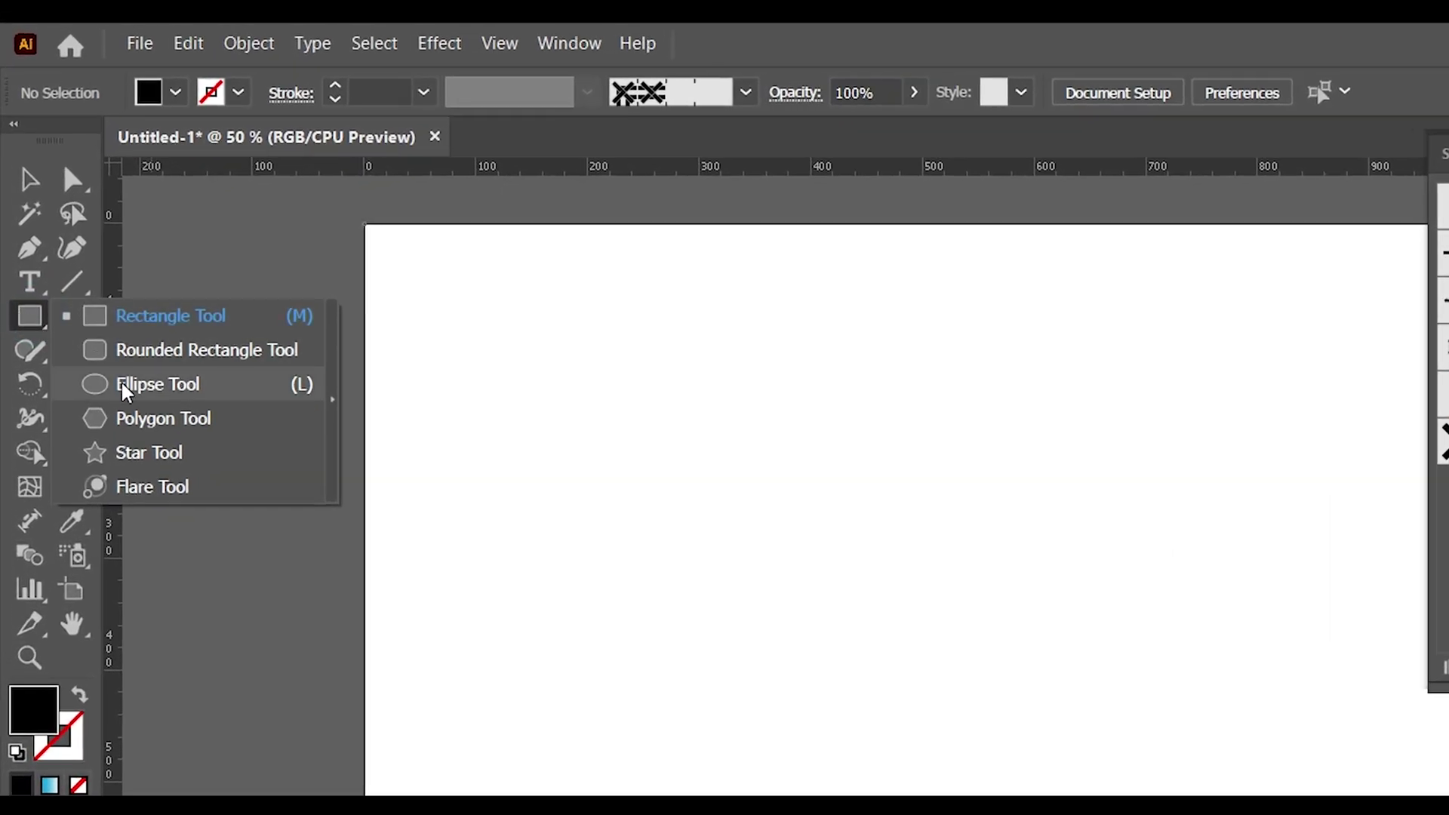
click(82, 257)
mouse_move(877, 701)
mouse_down()
mouse_move(906, 728)
mouse_move(1132, 814)
mouse_move(1197, 814)
mouse_up()
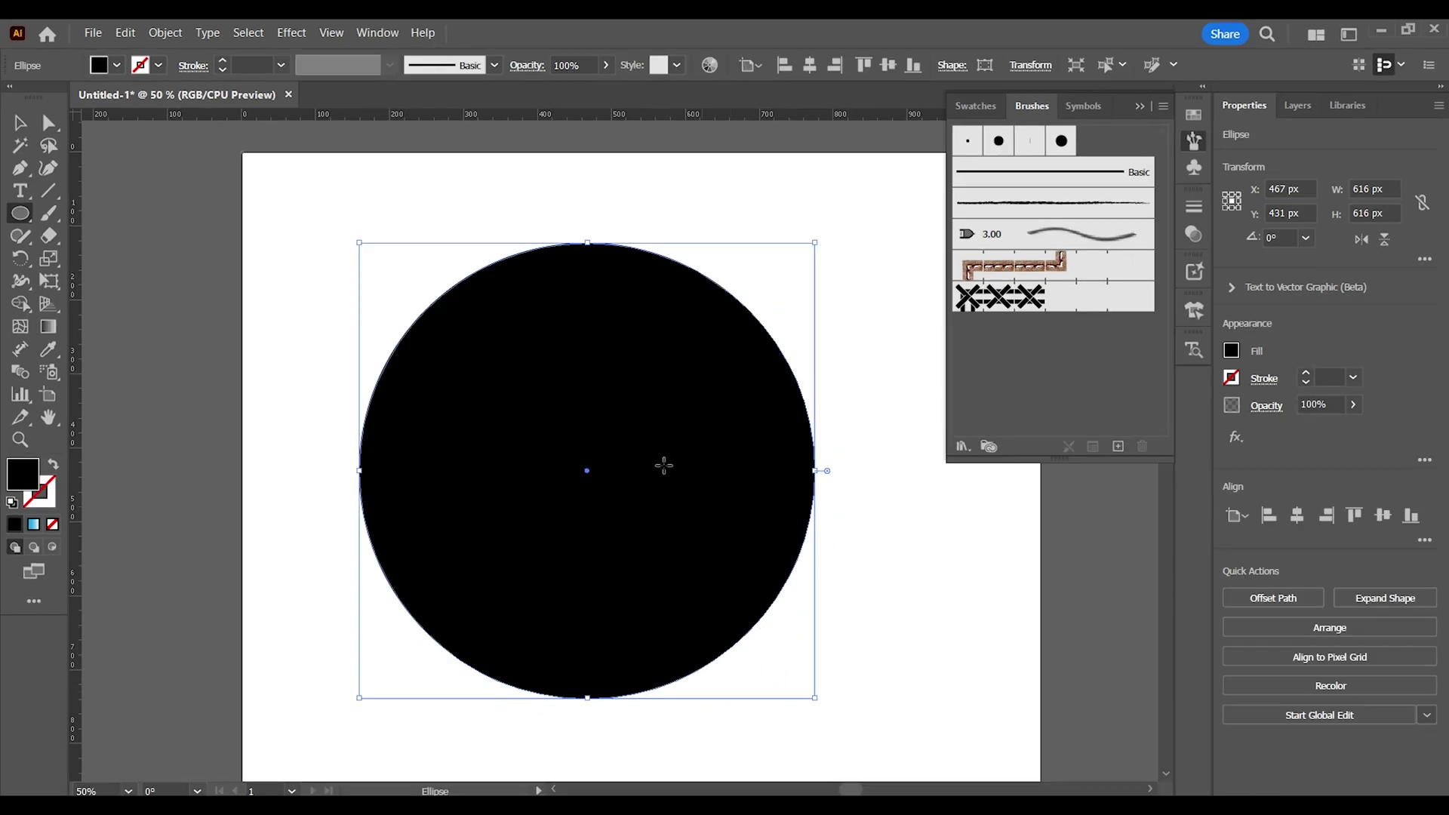
click(50, 467)
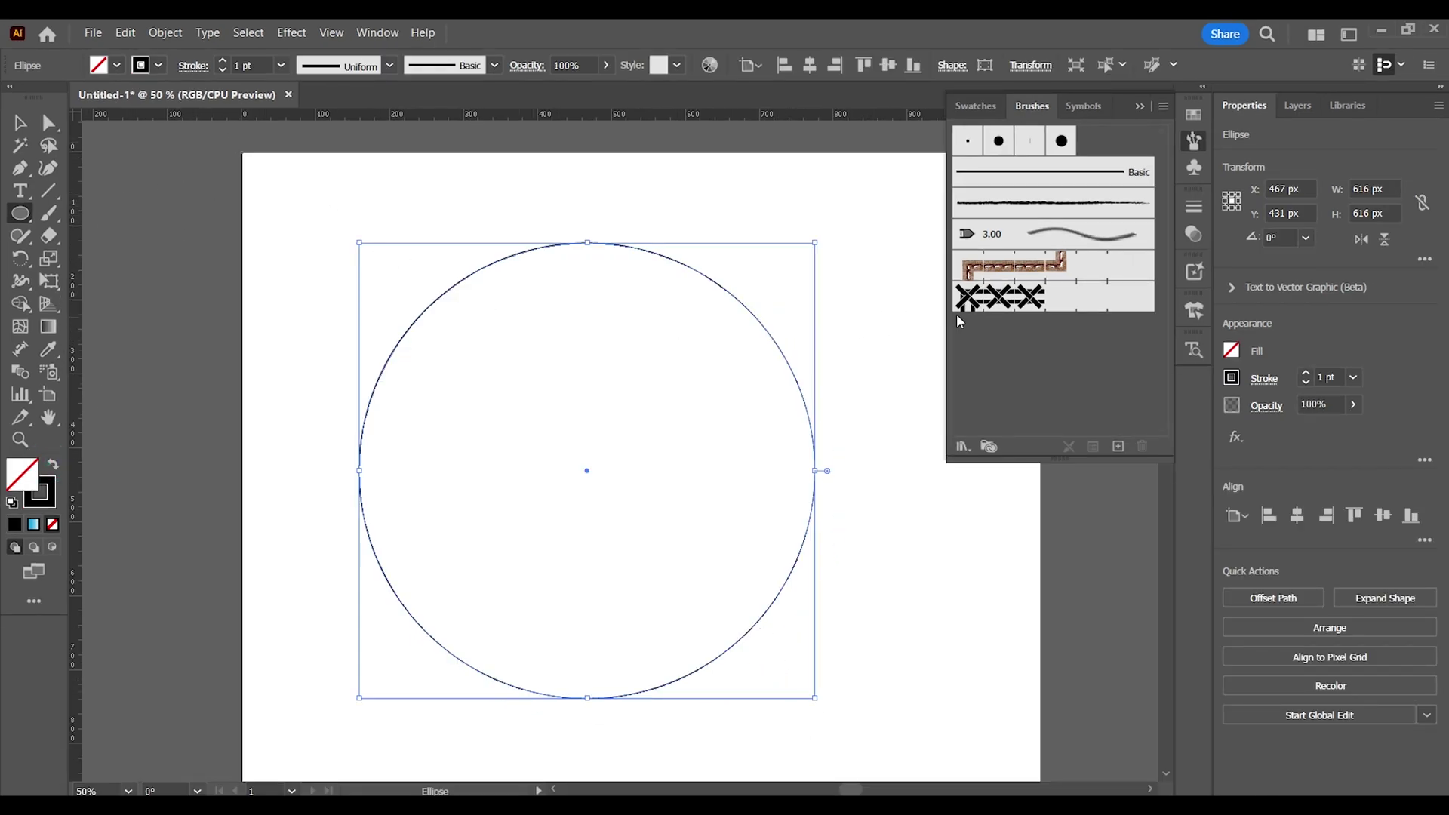
Apply the new woven pattern brush to the circle and set its stroke weight to 0.25 pt
click(974, 298)
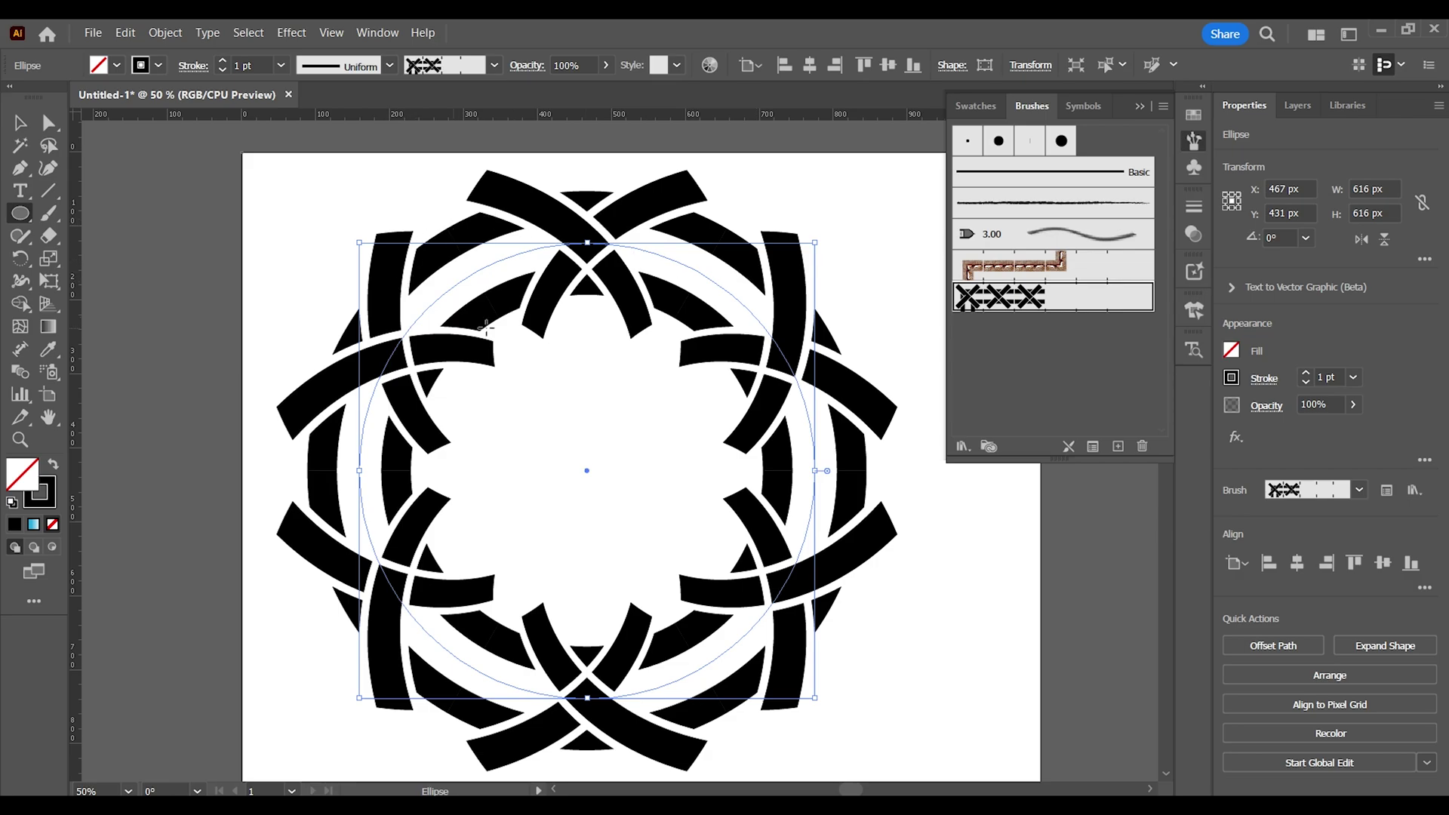
click(223, 71)
click(223, 71)
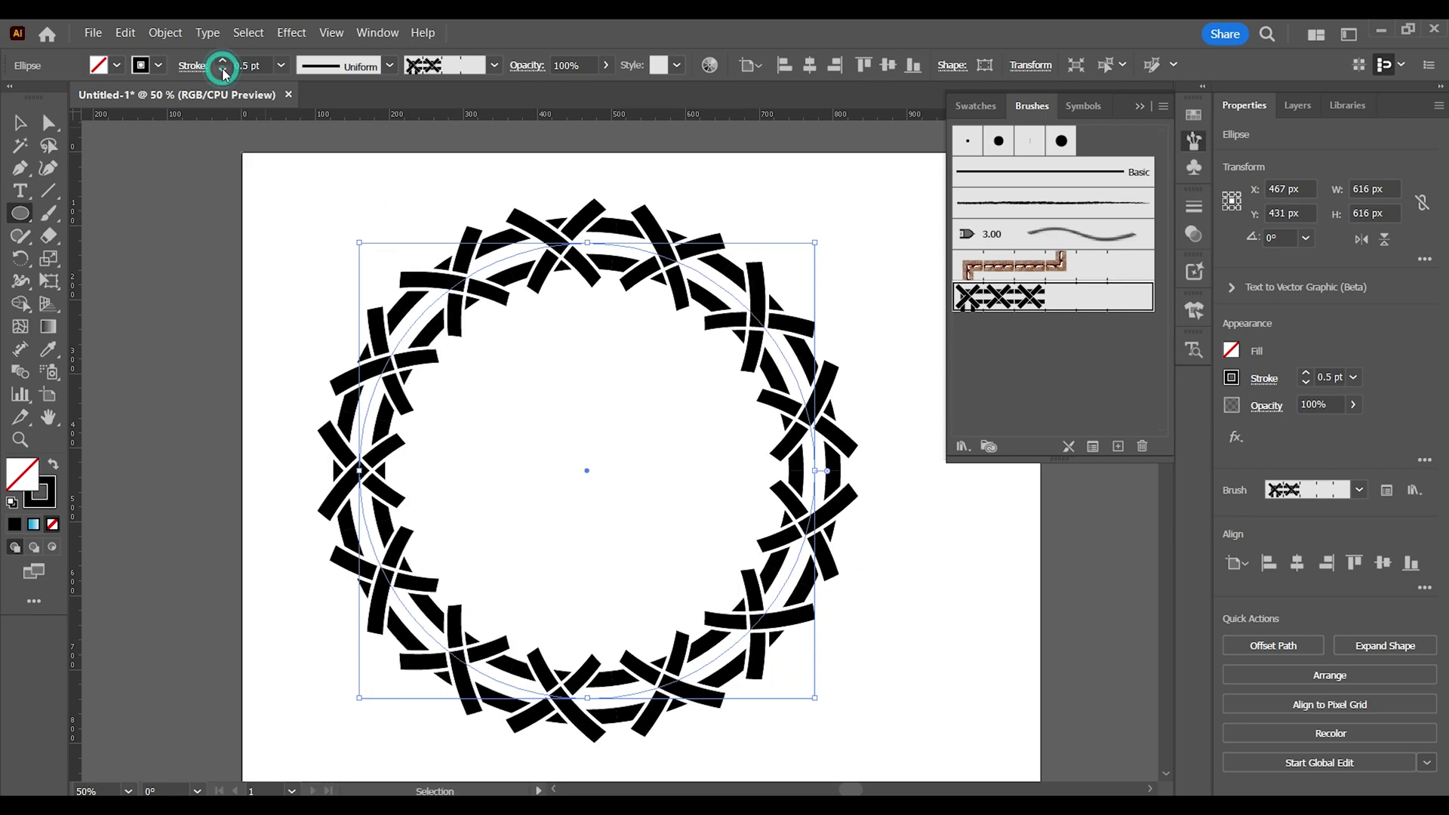
click(223, 71)
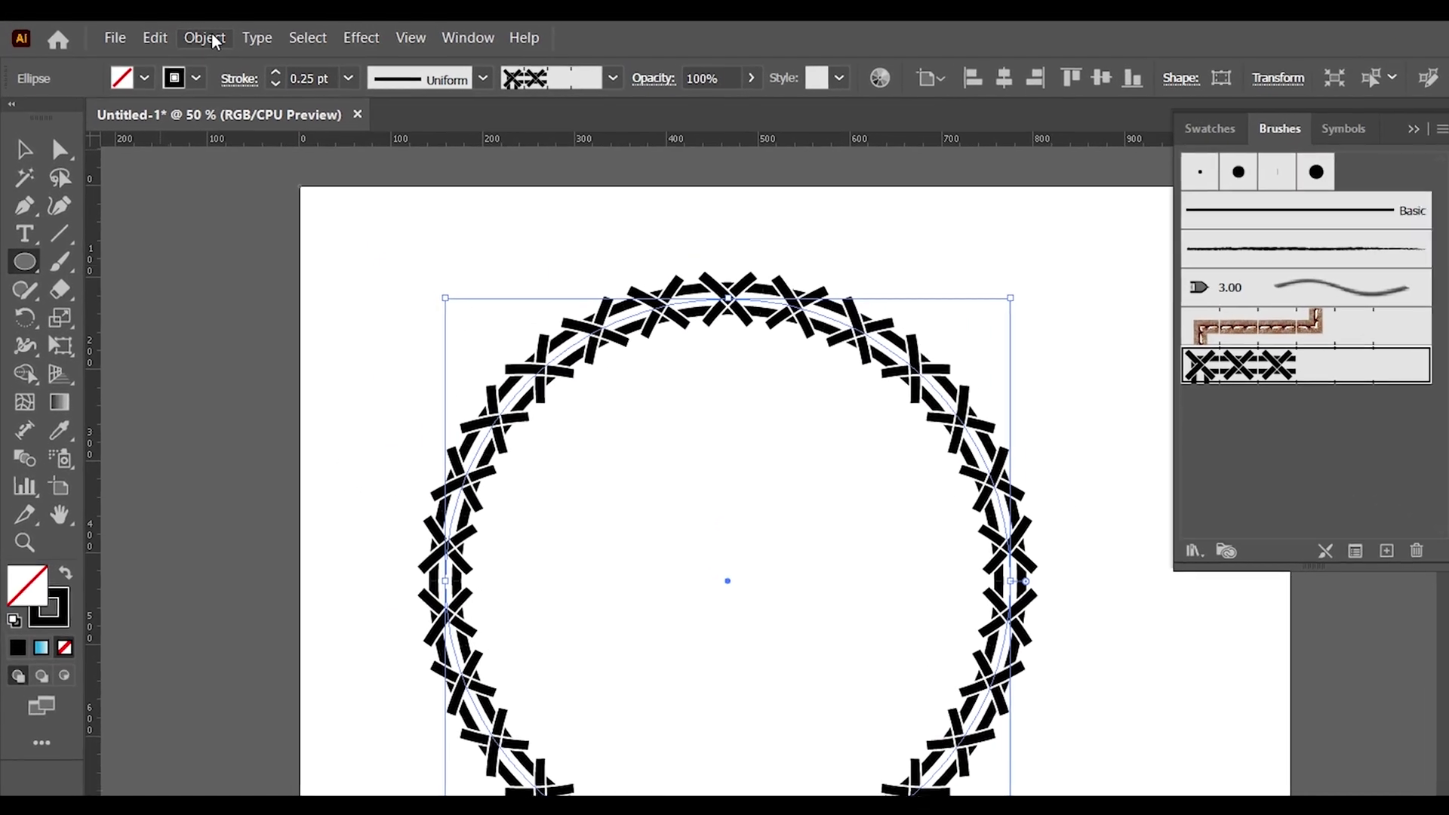
Expand the appearance of the brushed circle
click(166, 33)
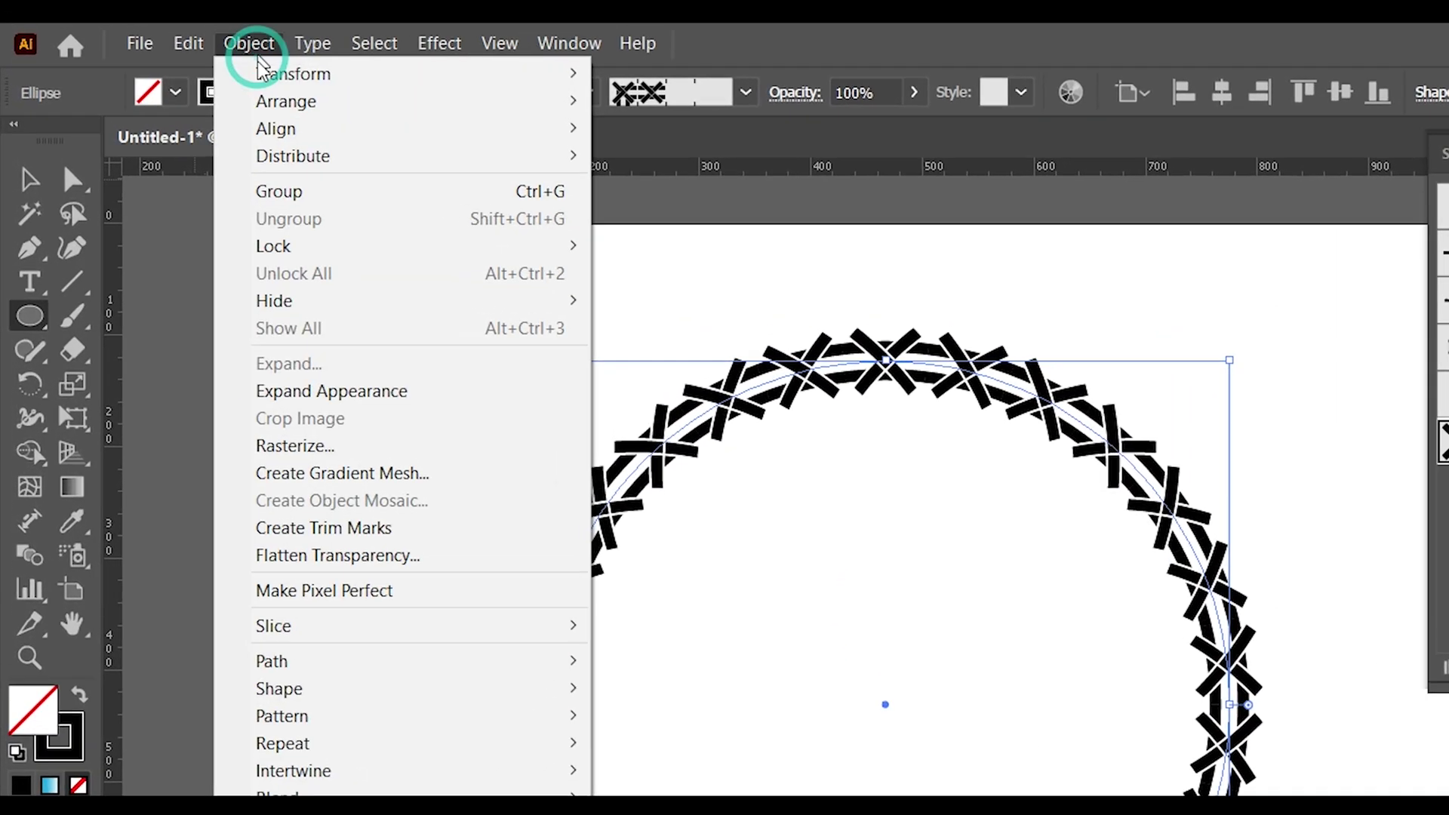
click(334, 395)
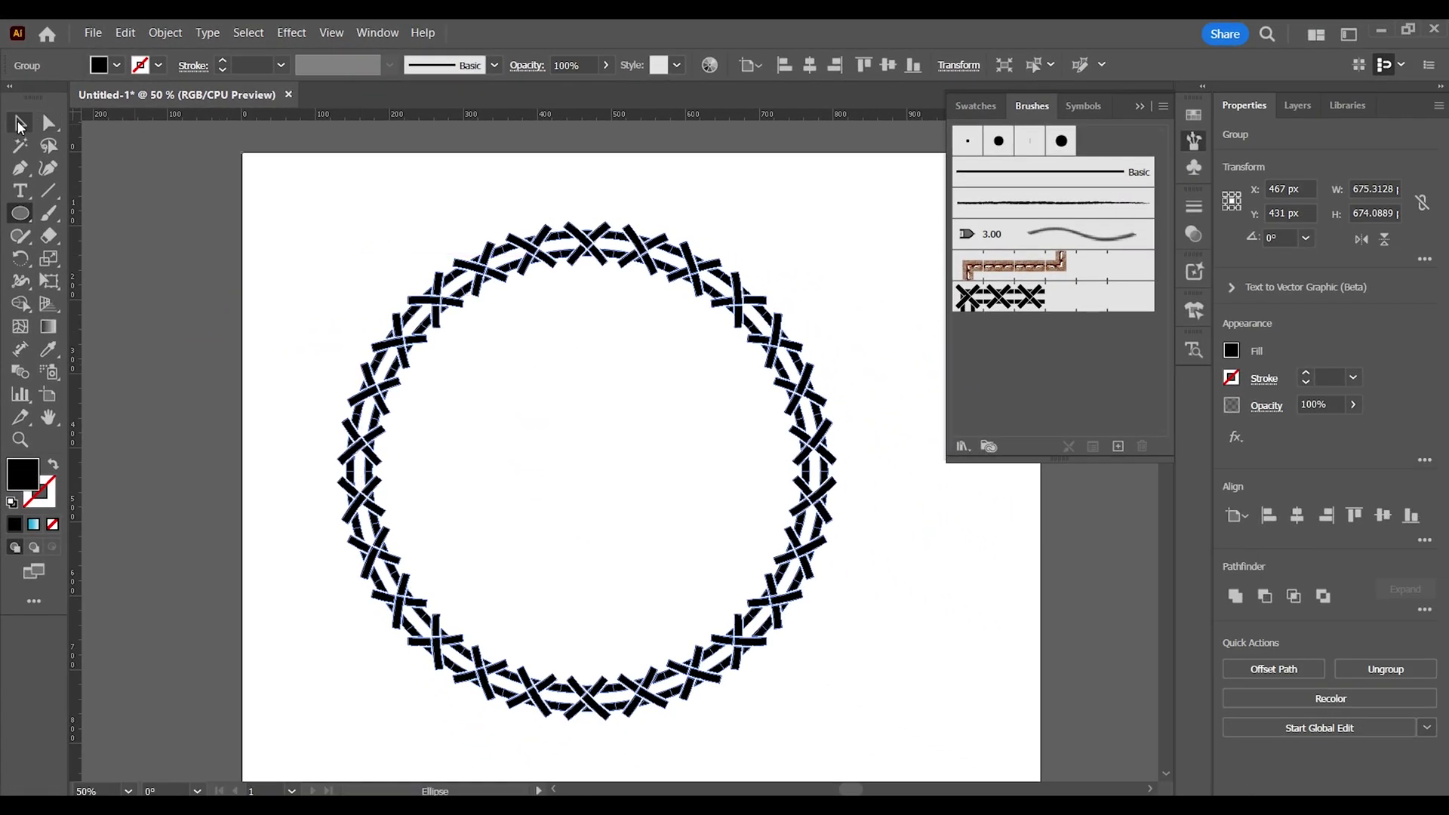
click(20, 123)
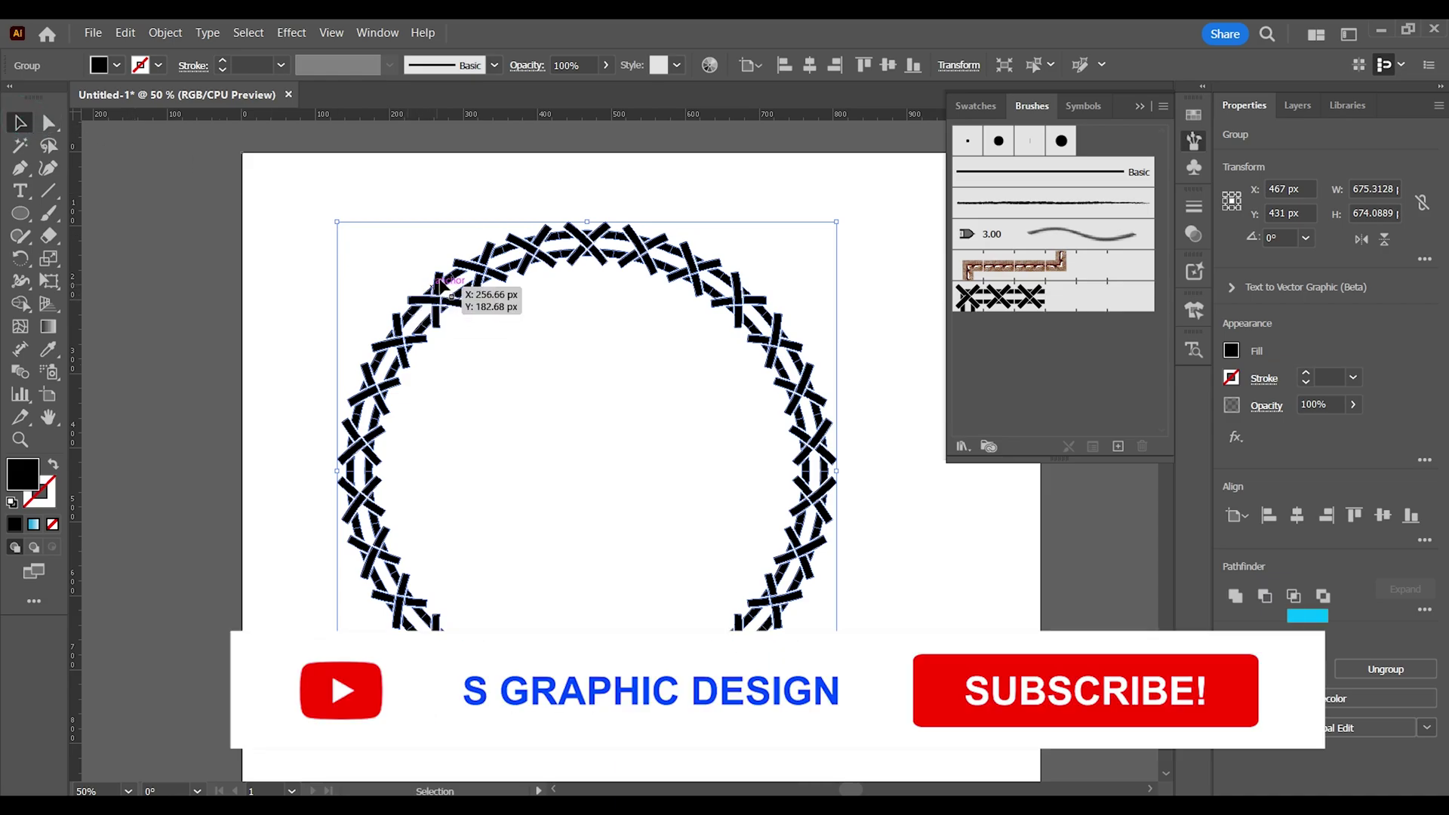
Scale the expanded ring proportionally to about 398 px wide and place it in the upper-right part of the artboard
mouse_move(451, 297)
mouse_down()
mouse_move(559, 293)
mouse_move(542, 292)
mouse_up()
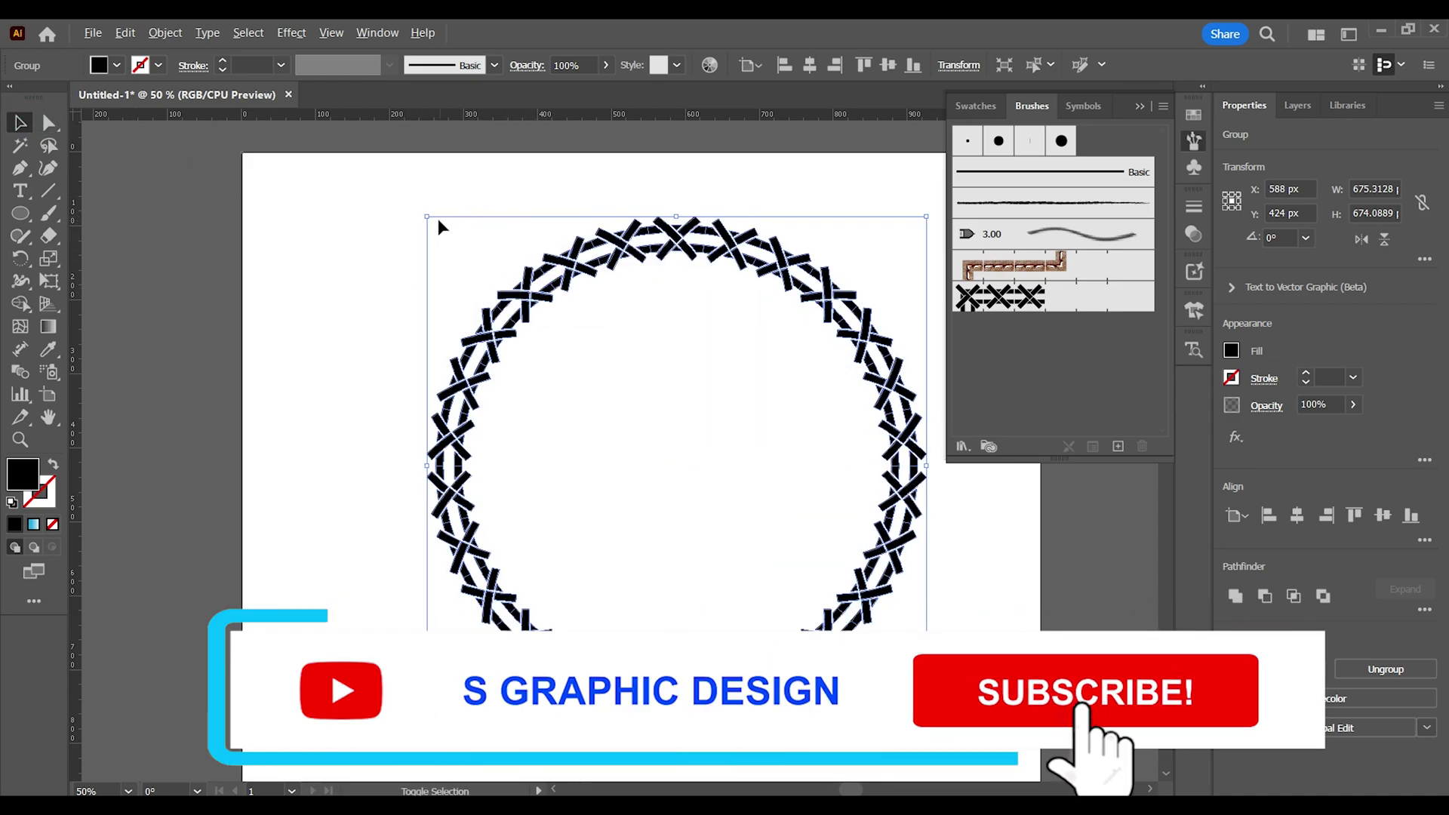
mouse_move(428, 217)
mouse_down()
mouse_move(491, 243)
mouse_move(529, 318)
mouse_up()
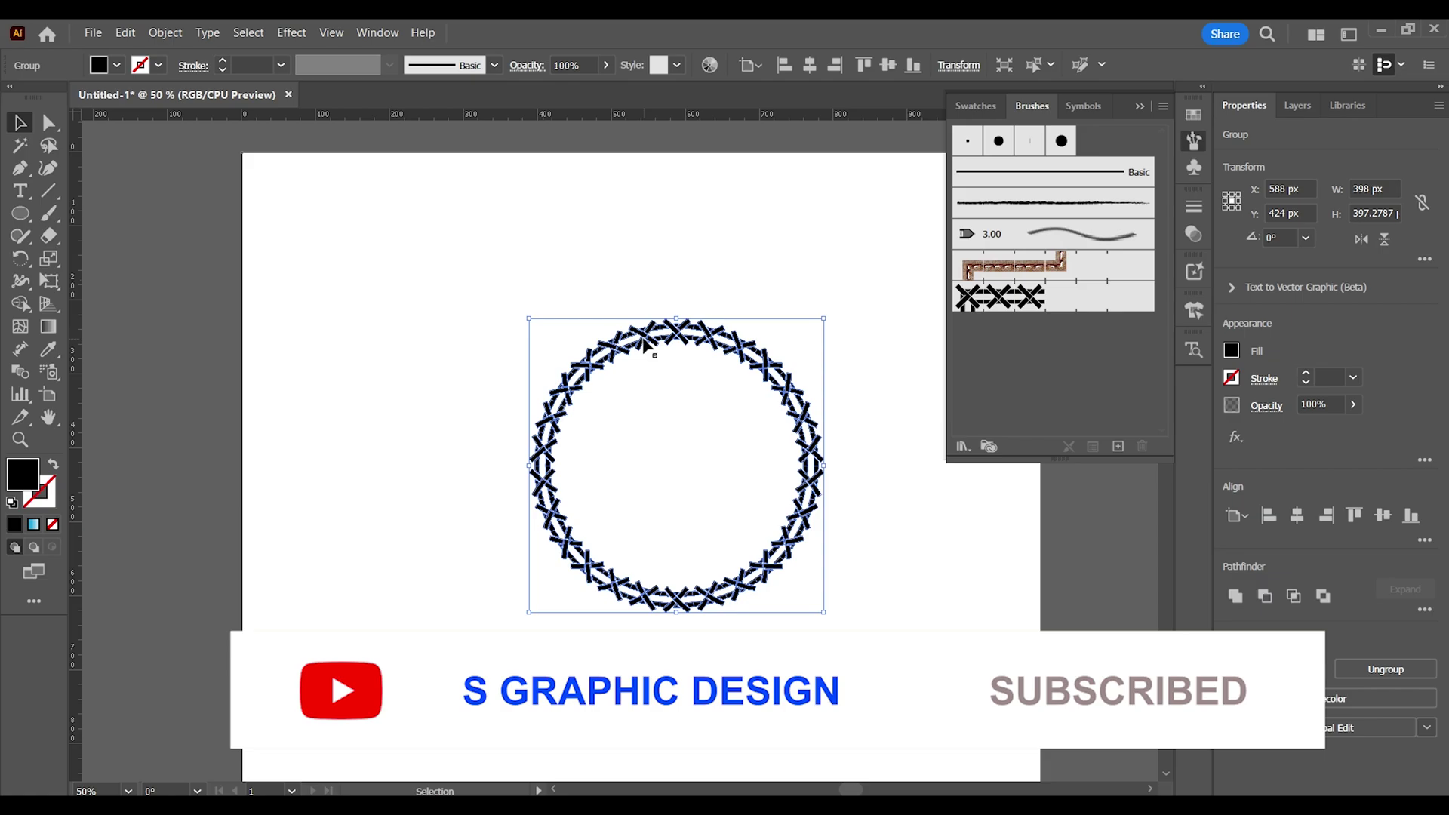
drag(644, 340, 704, 281)
click(428, 262)
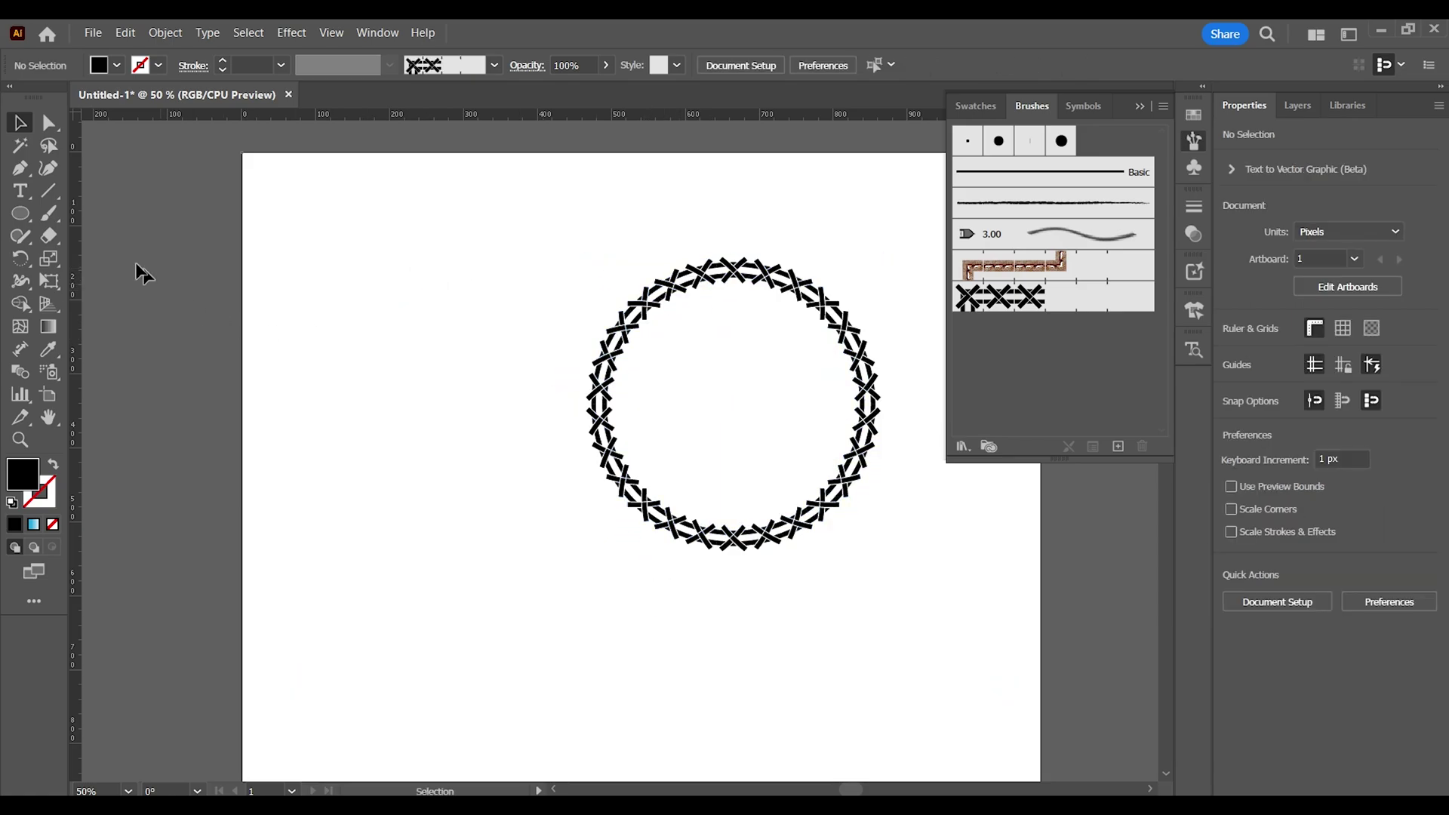
Draw an open S-shaped curve with five anchors beside the ring using the Pen tool, and swap its fill and stroke
right_click(21, 169)
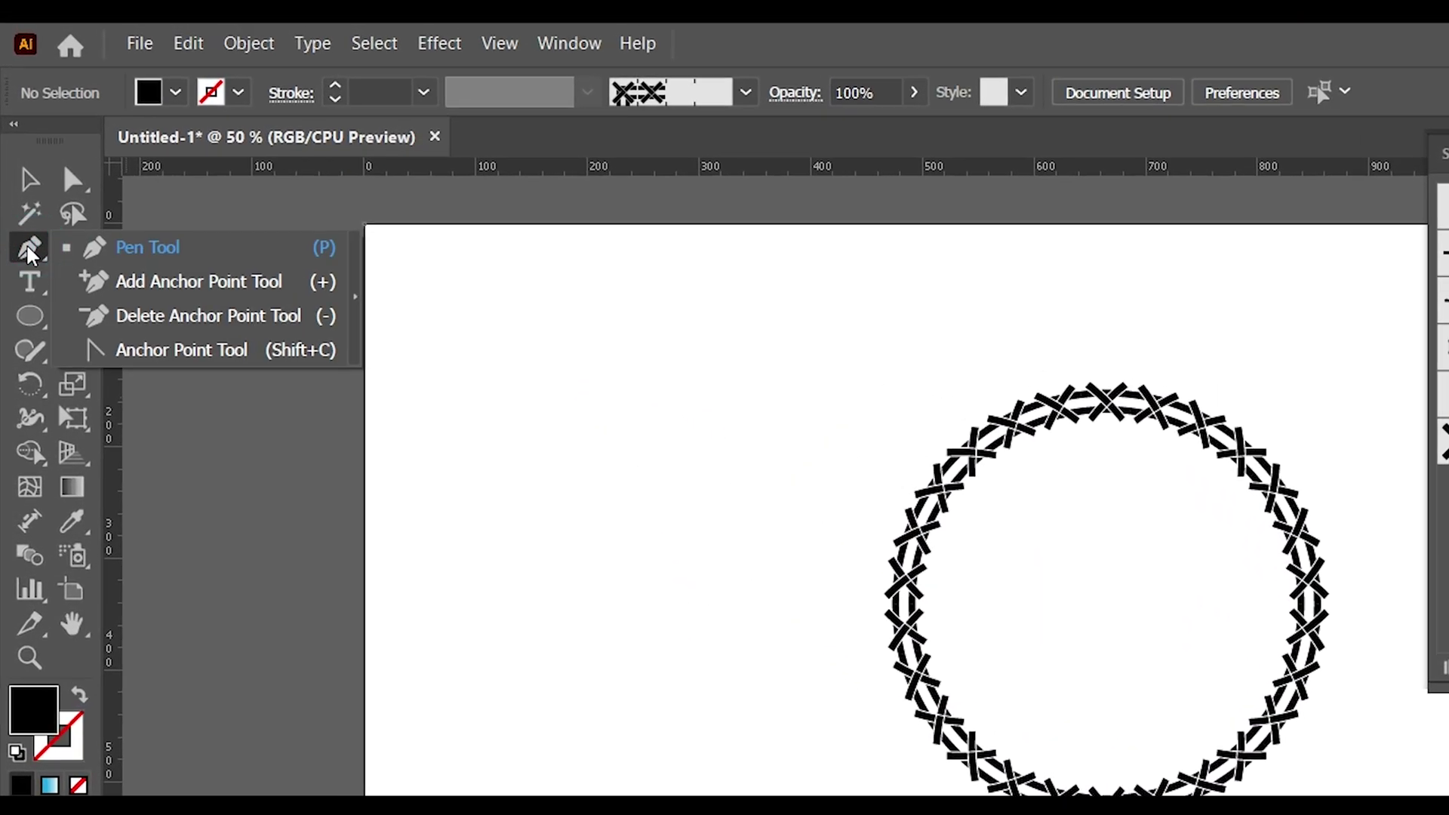
click(124, 252)
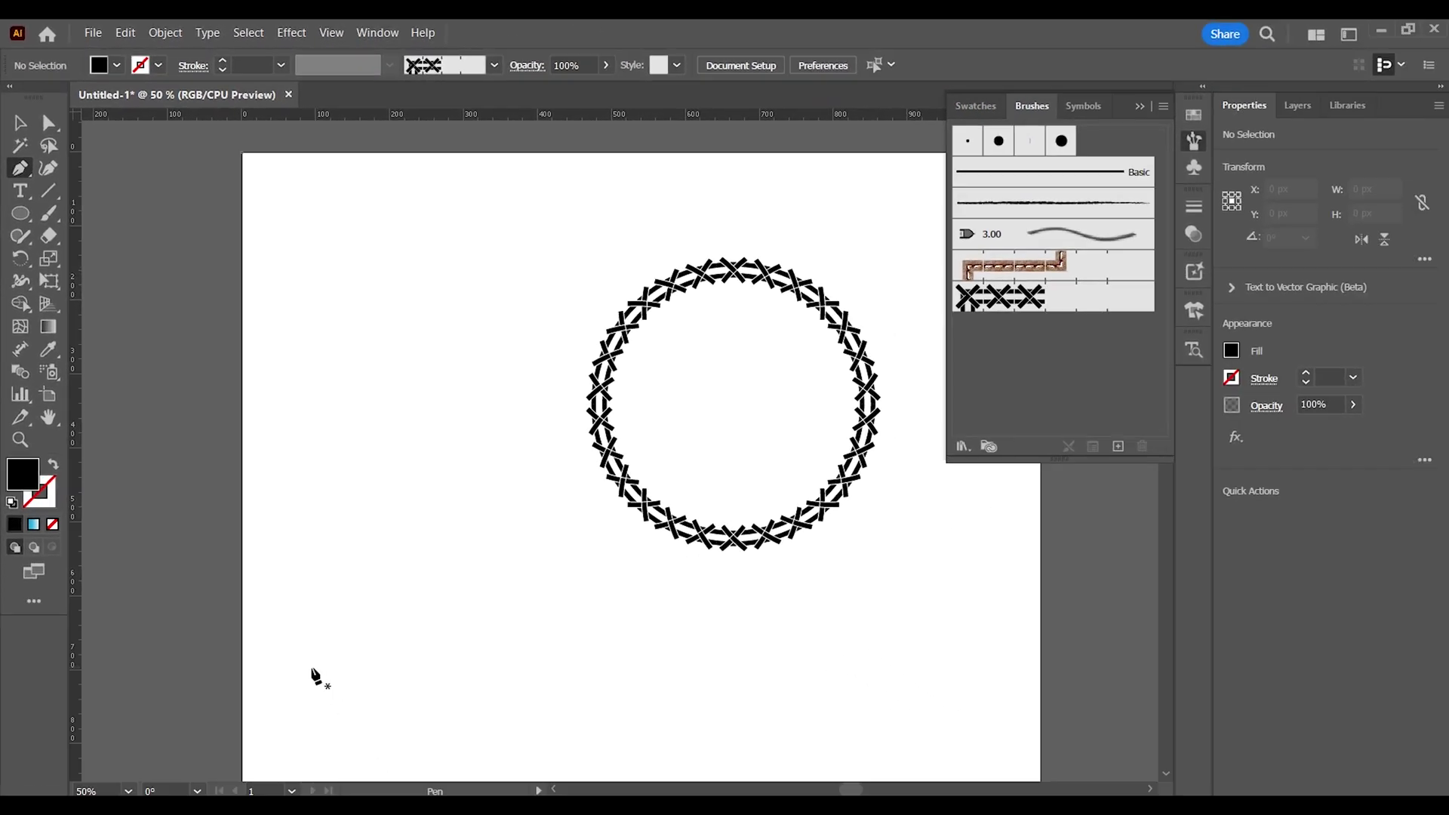
click(306, 675)
drag(460, 623, 465, 530)
click(345, 474)
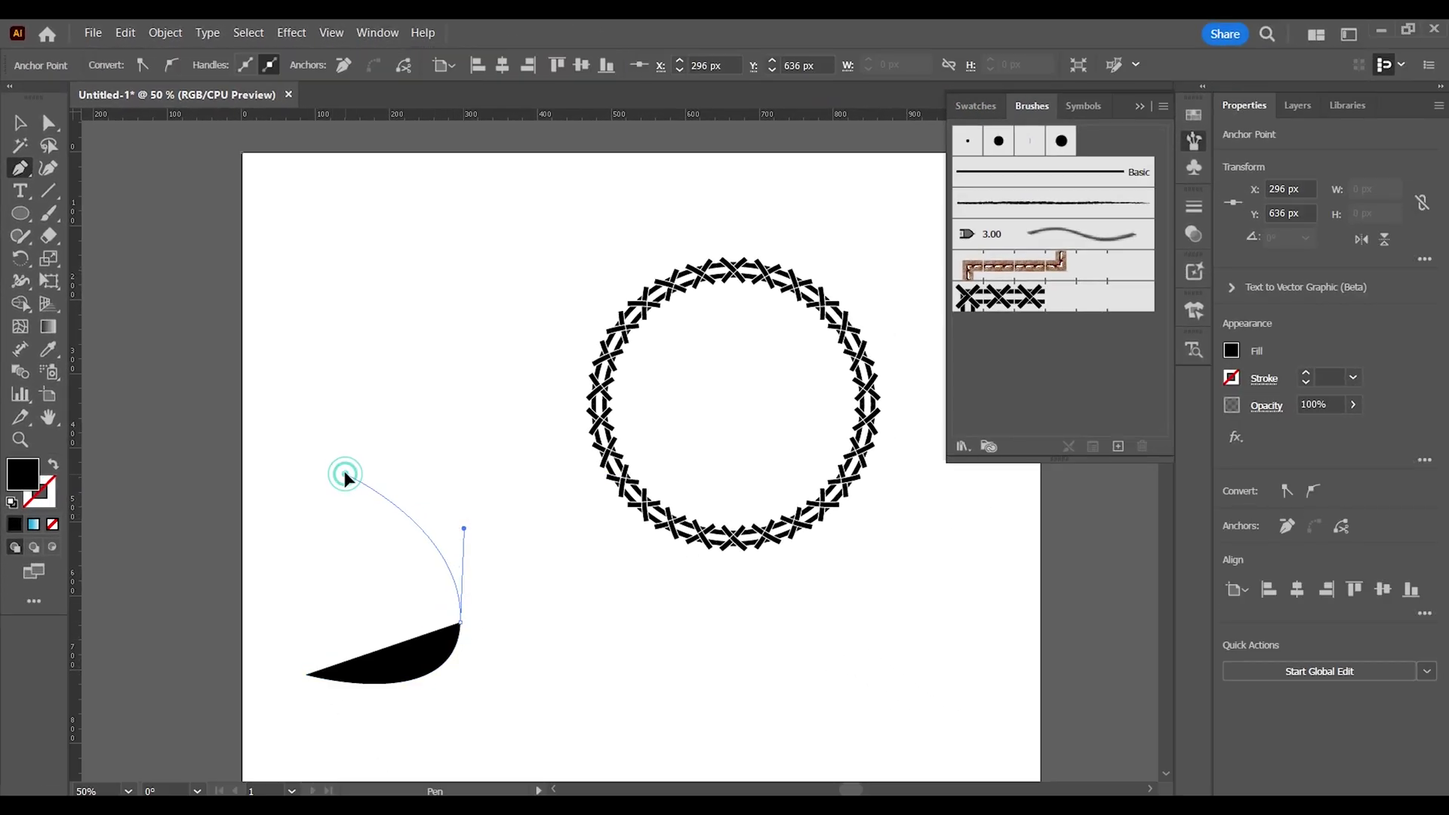
drag(345, 466, 333, 418)
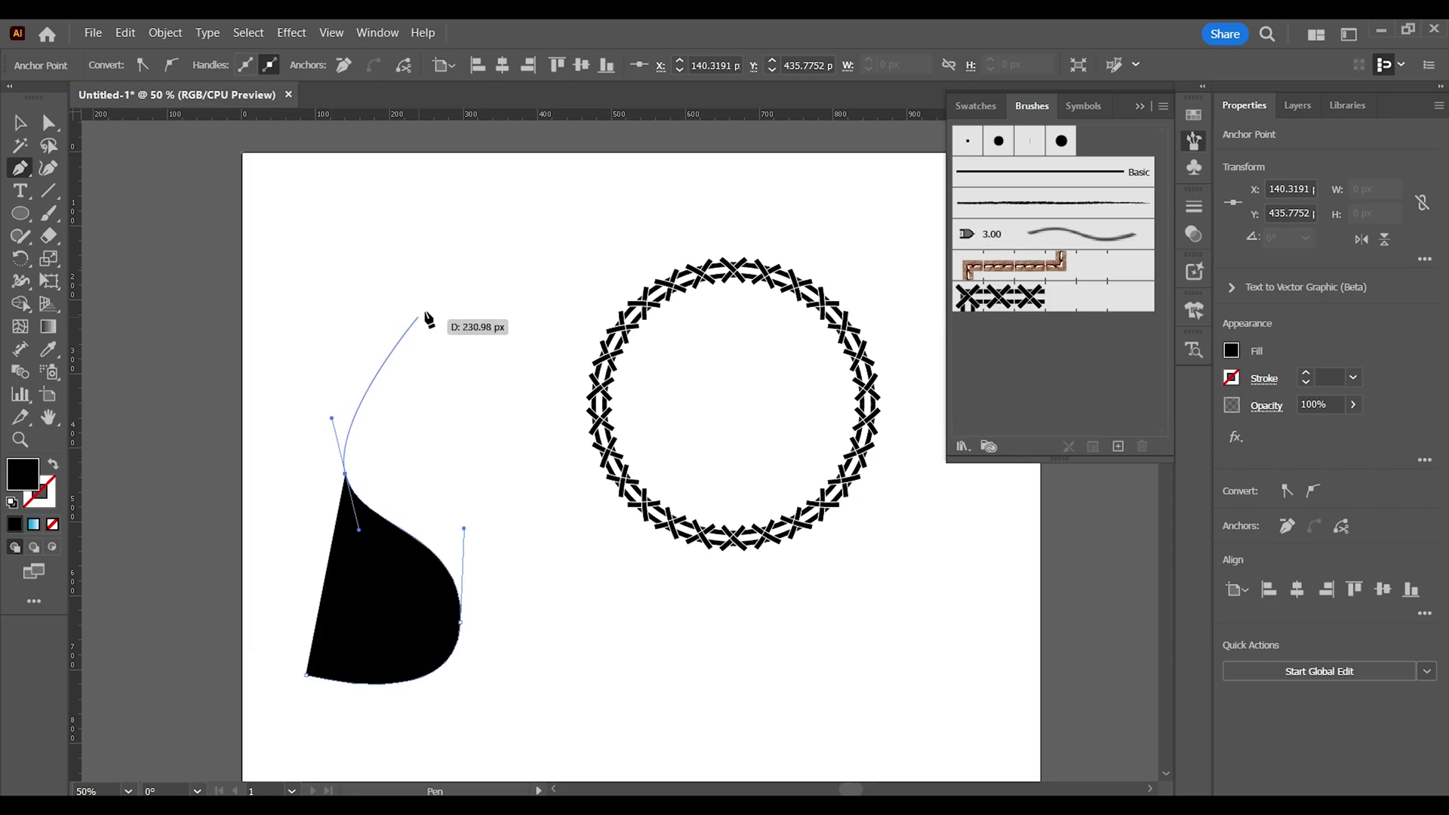
drag(441, 298, 487, 296)
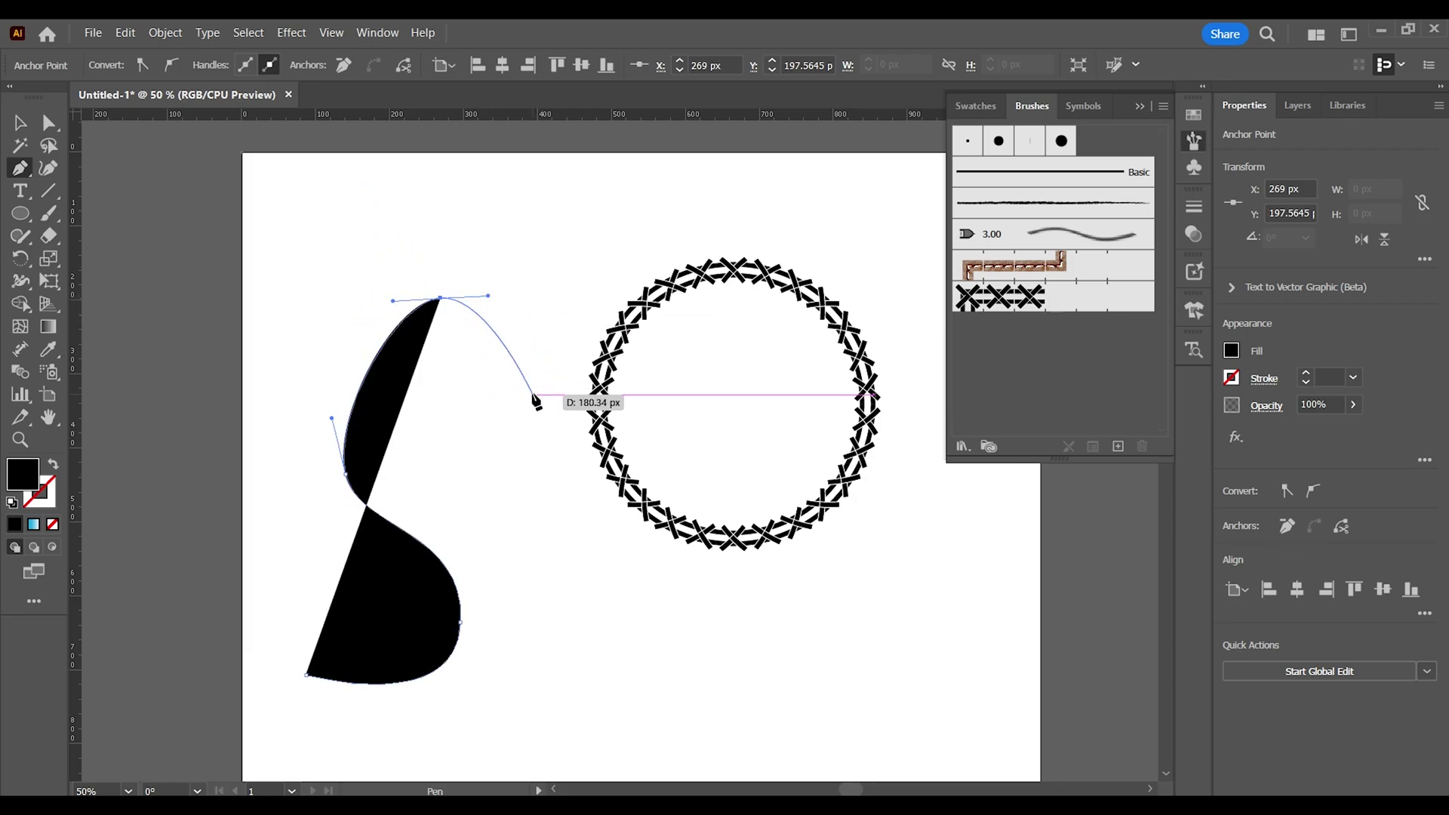
click(532, 394)
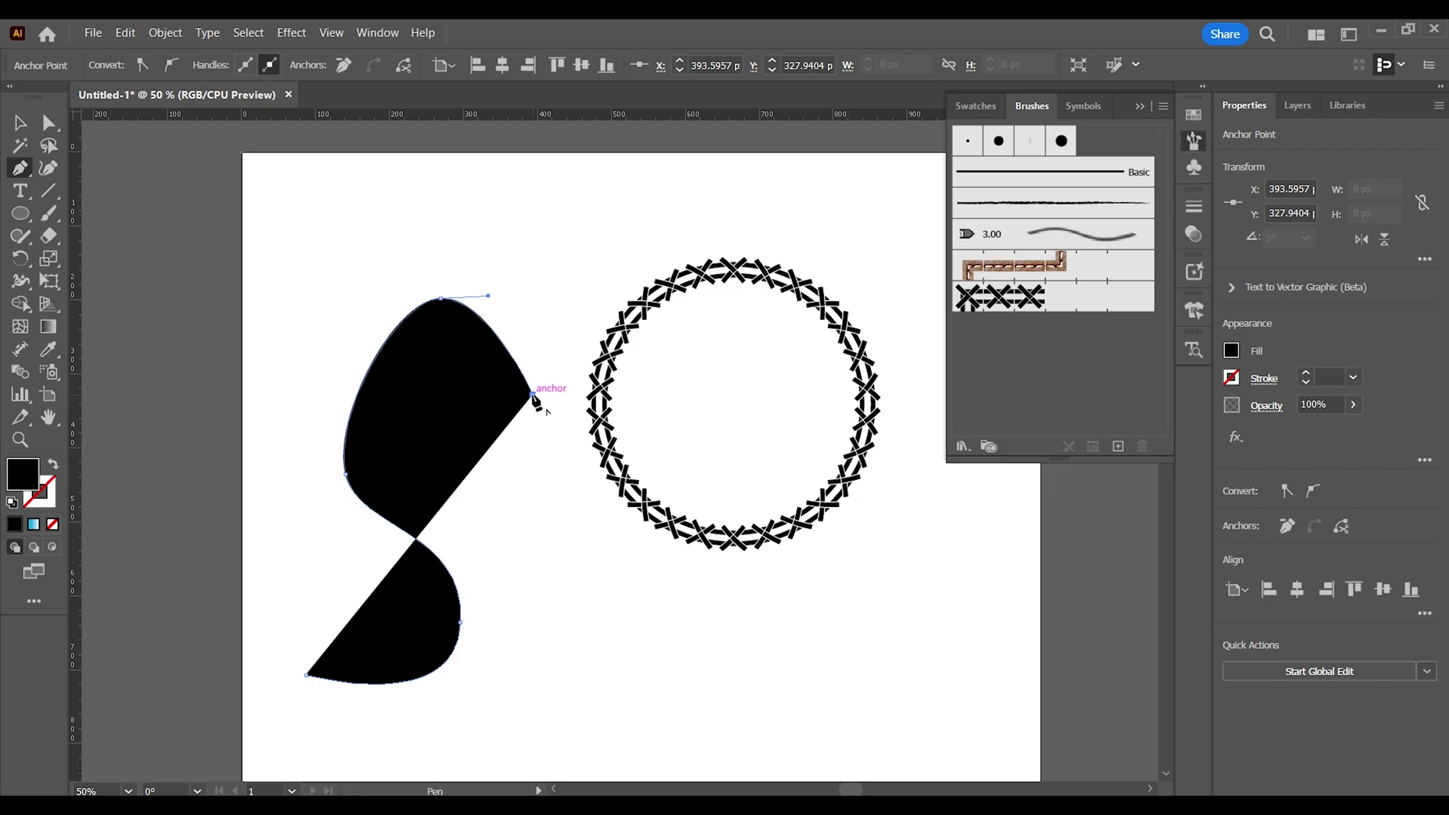
click(20, 122)
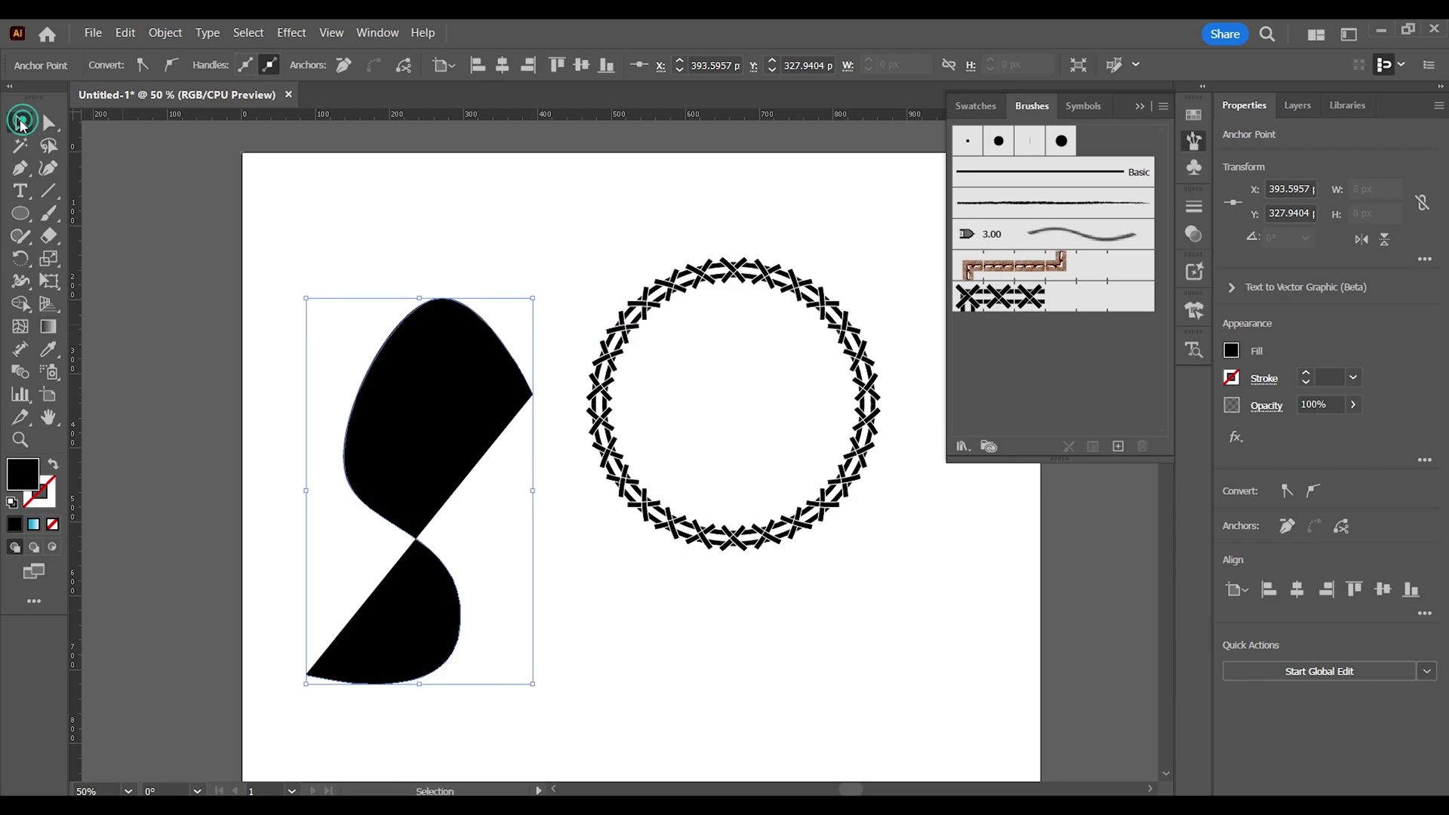
click(51, 465)
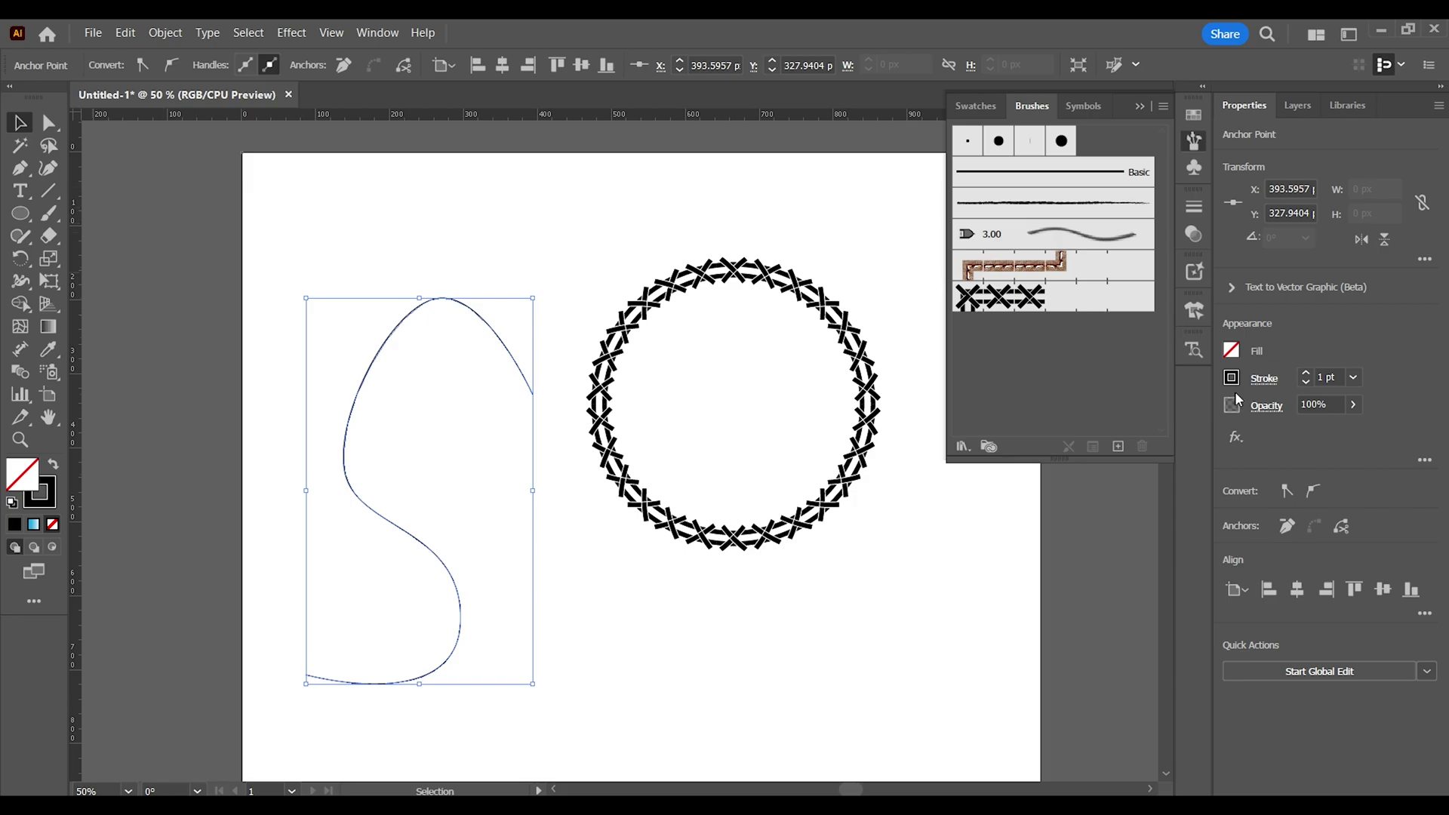
Apply the woven pattern brush to the S-shaped curve and set its stroke weight to 0.25 pt
click(1311, 374)
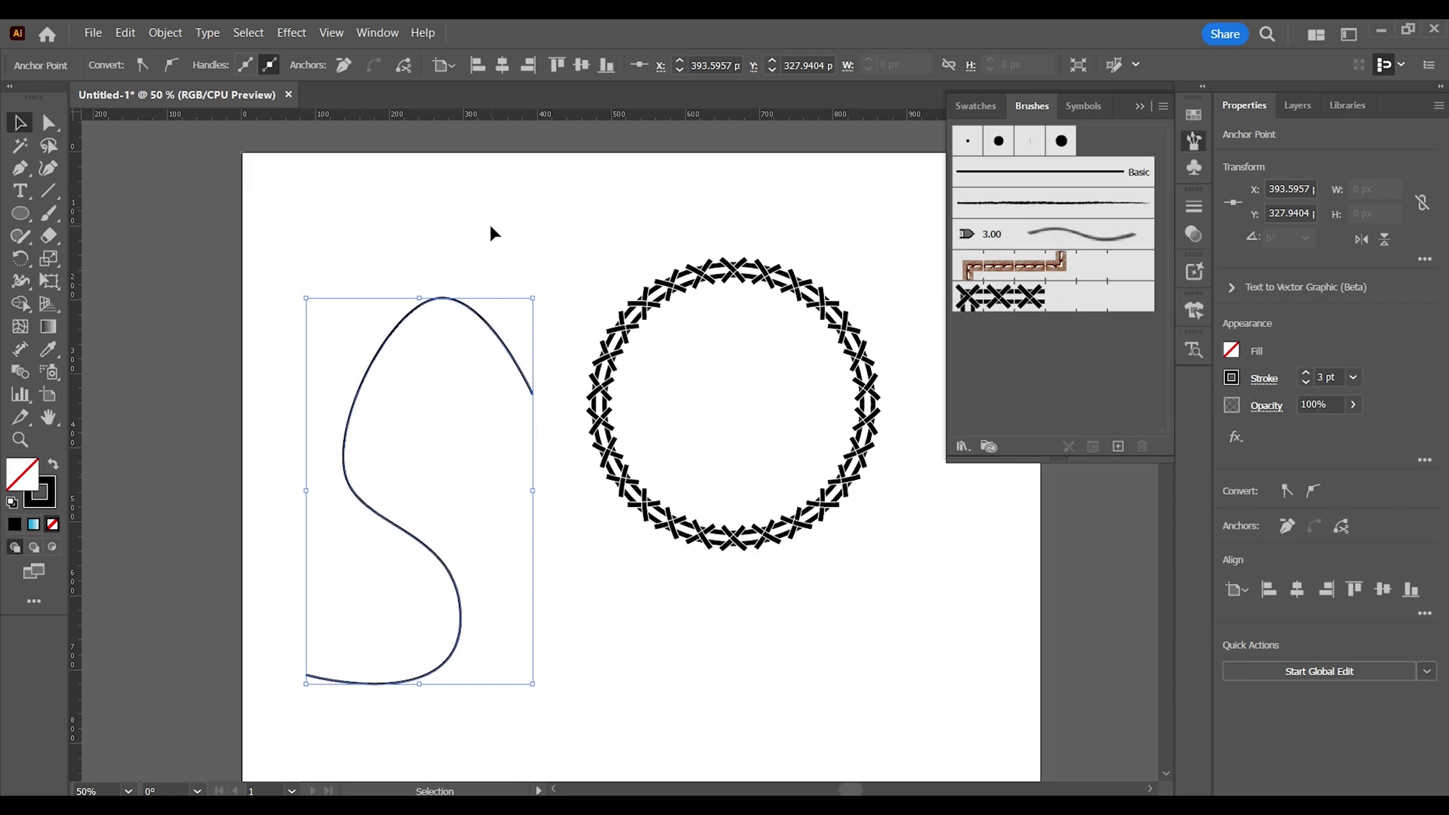
click(1015, 297)
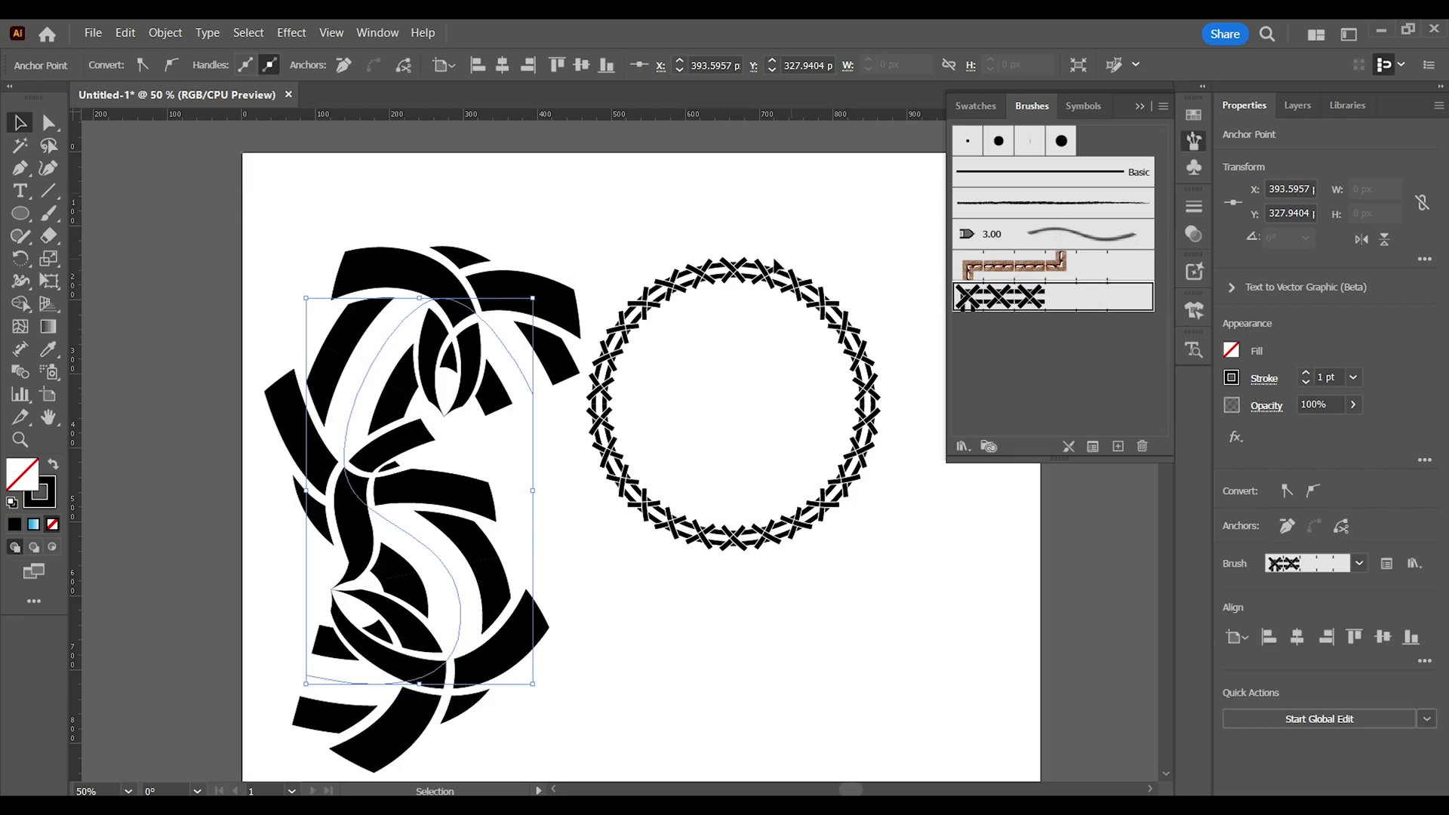
click(1307, 383)
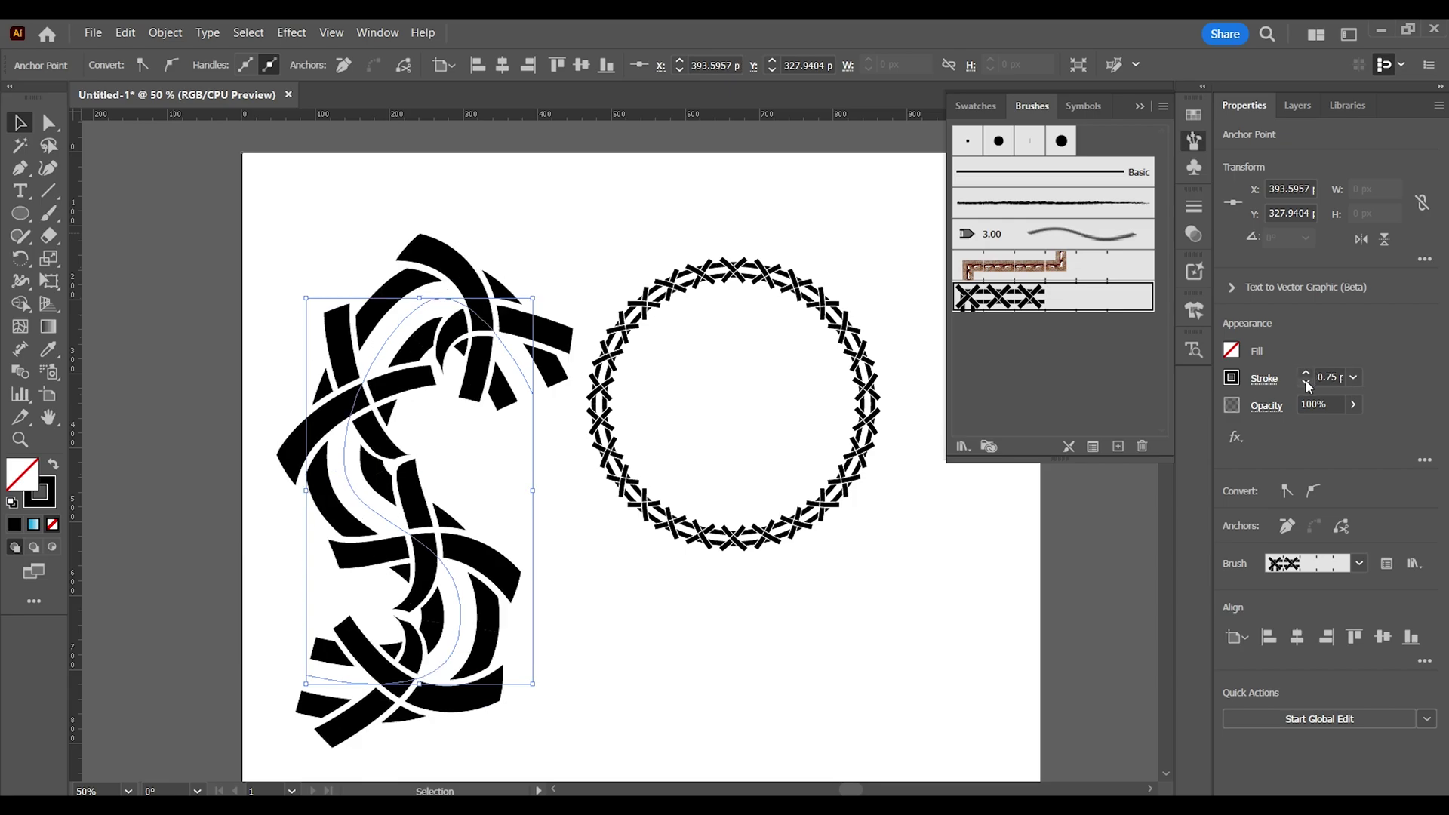
click(1307, 383)
click(1306, 383)
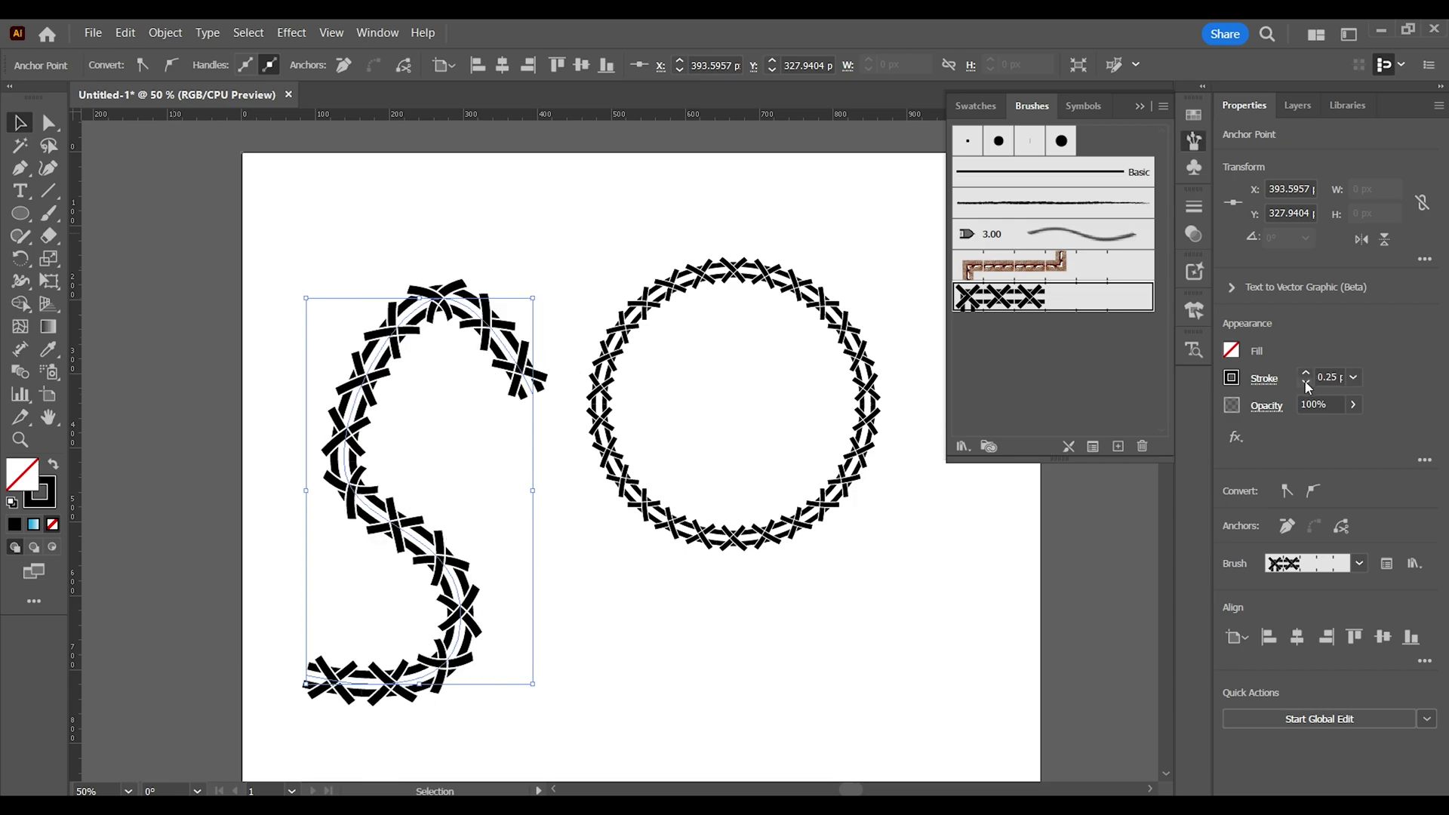
Expand the appearance of the brushed S-shaped curve and deselect it
click(690, 647)
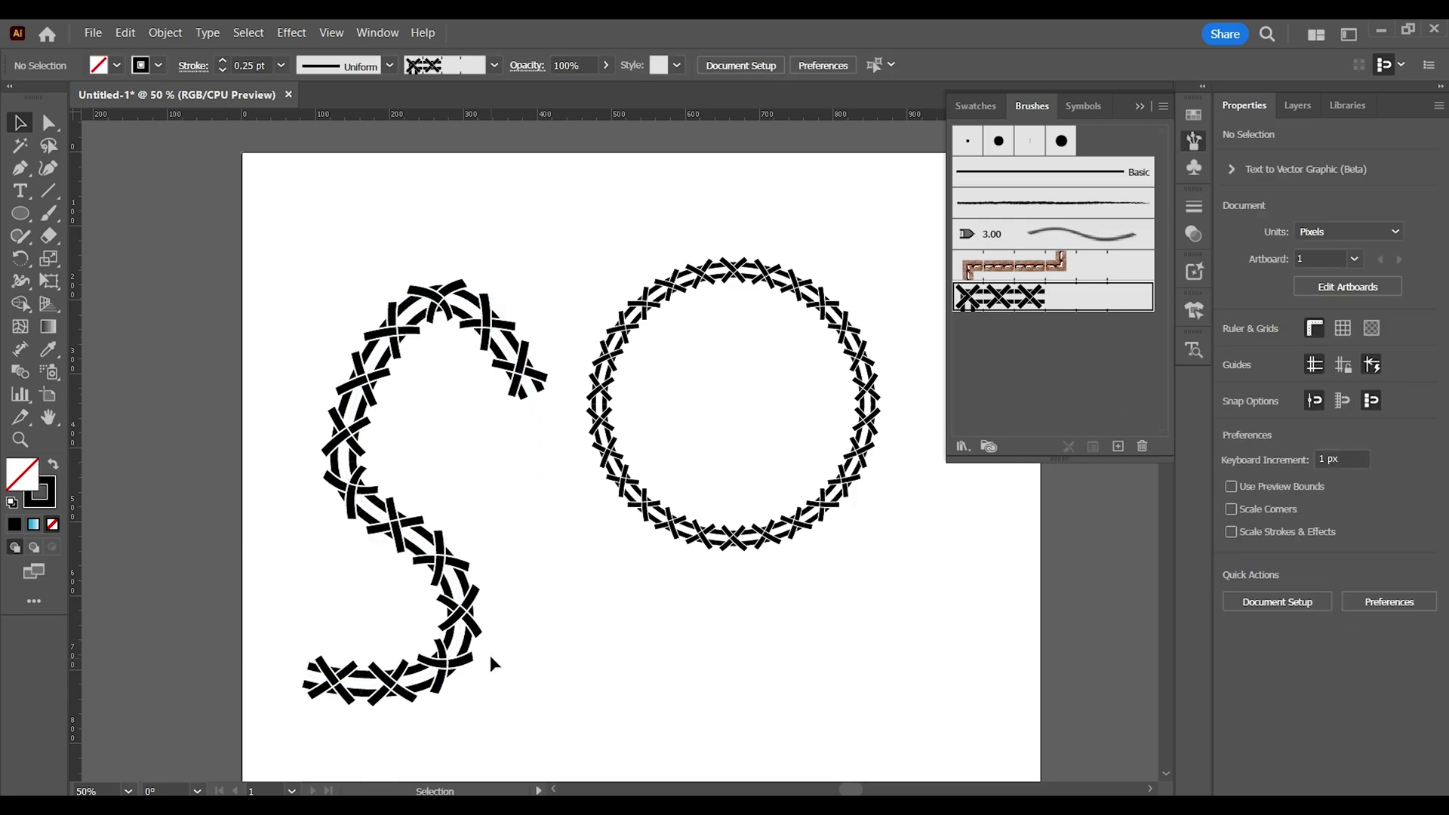
click(408, 684)
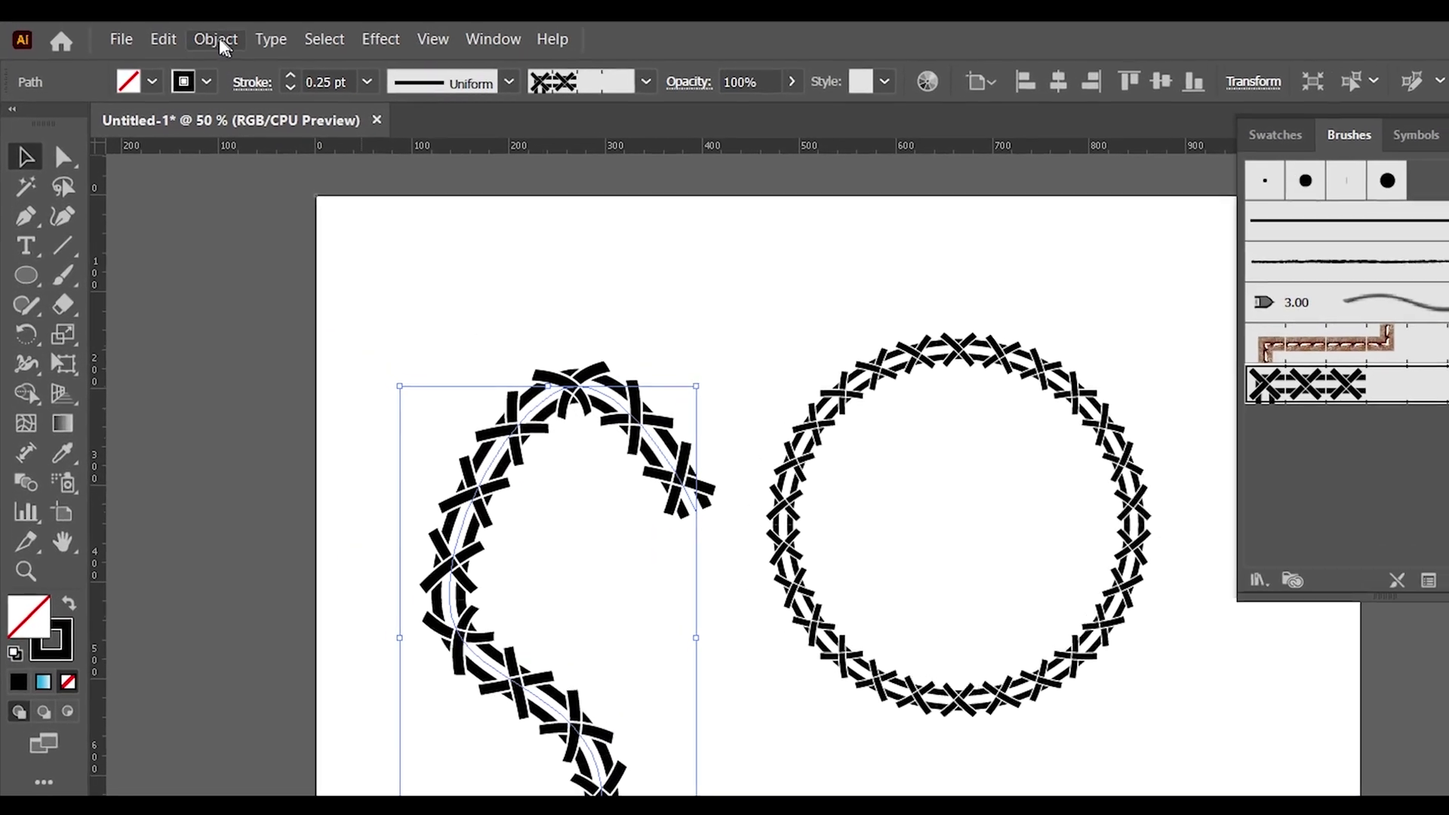
click(166, 32)
click(323, 391)
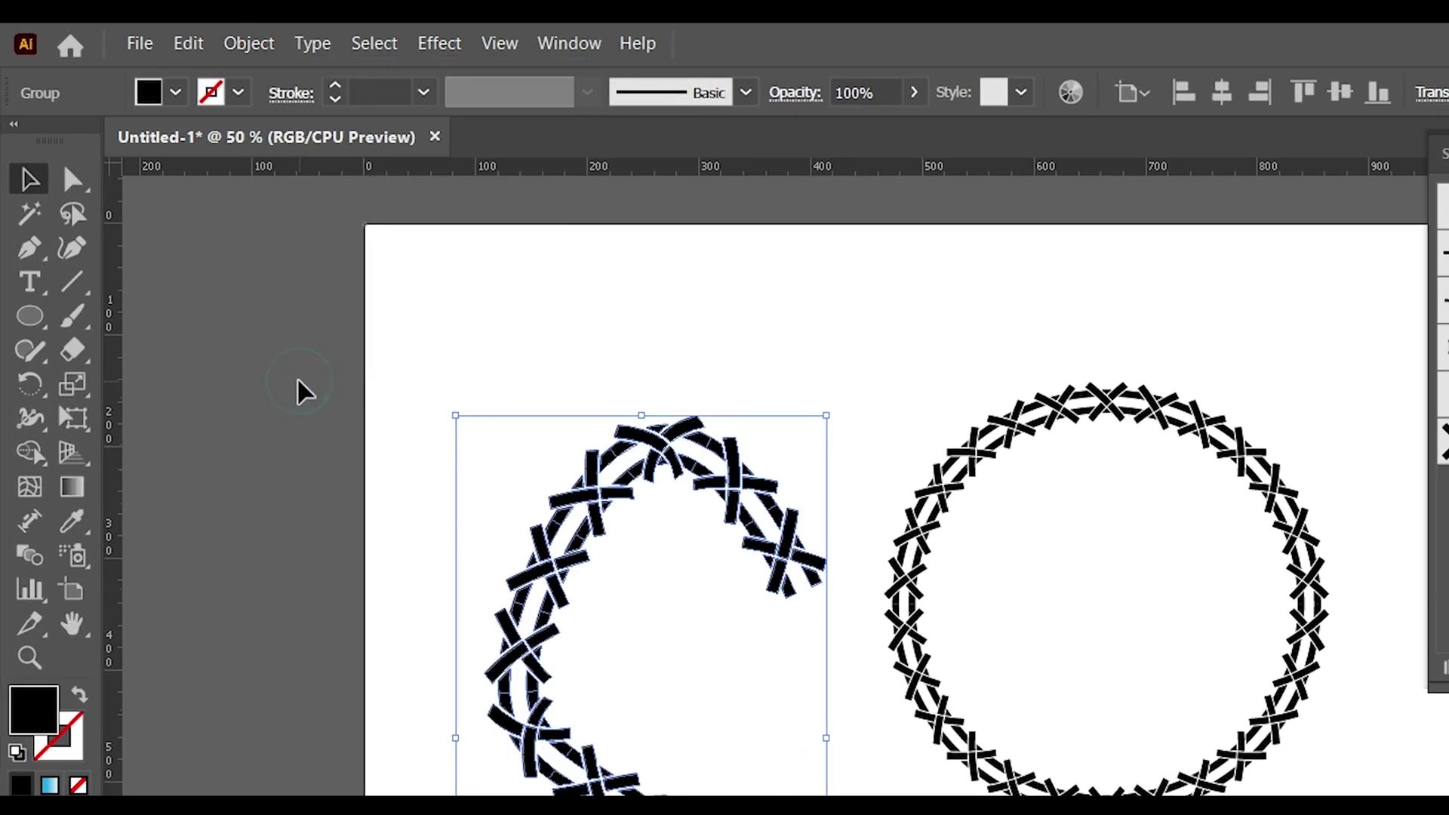
click(757, 352)
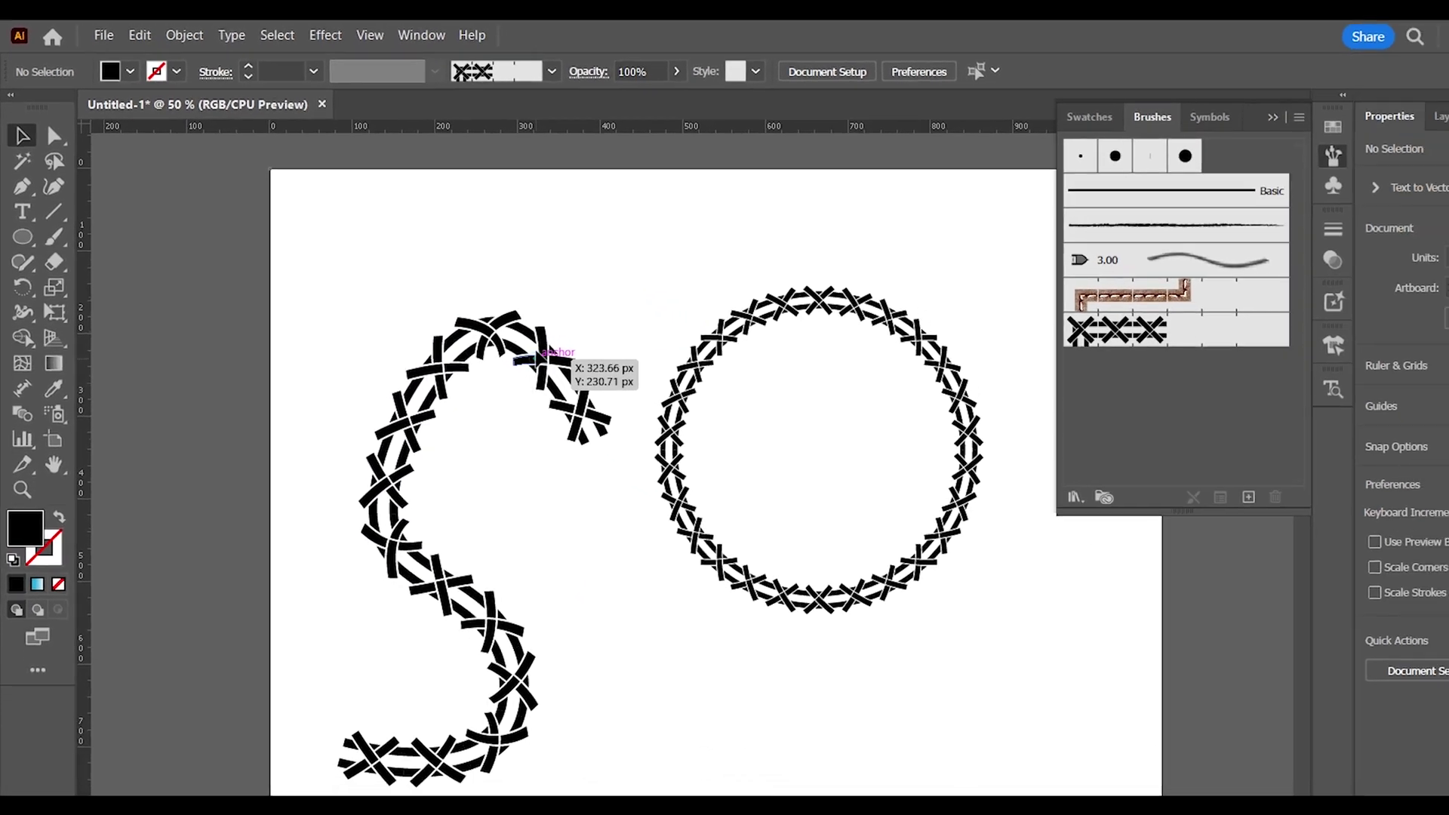
Move the expanded S-shaped curve up until its top is about level with the ring's top, and put away the brush list
drag(538, 355, 541, 301)
click(643, 606)
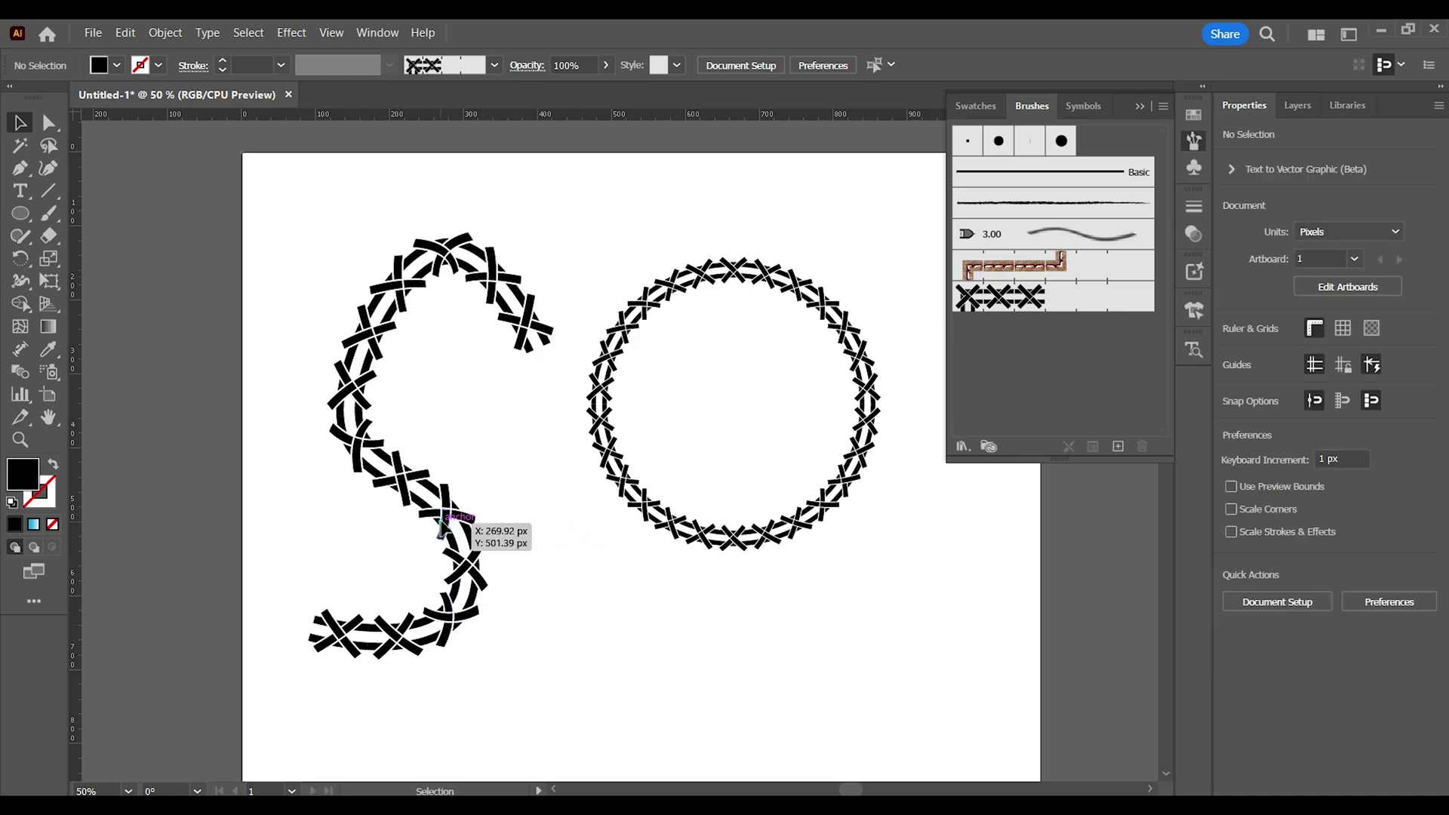
drag(444, 529, 452, 547)
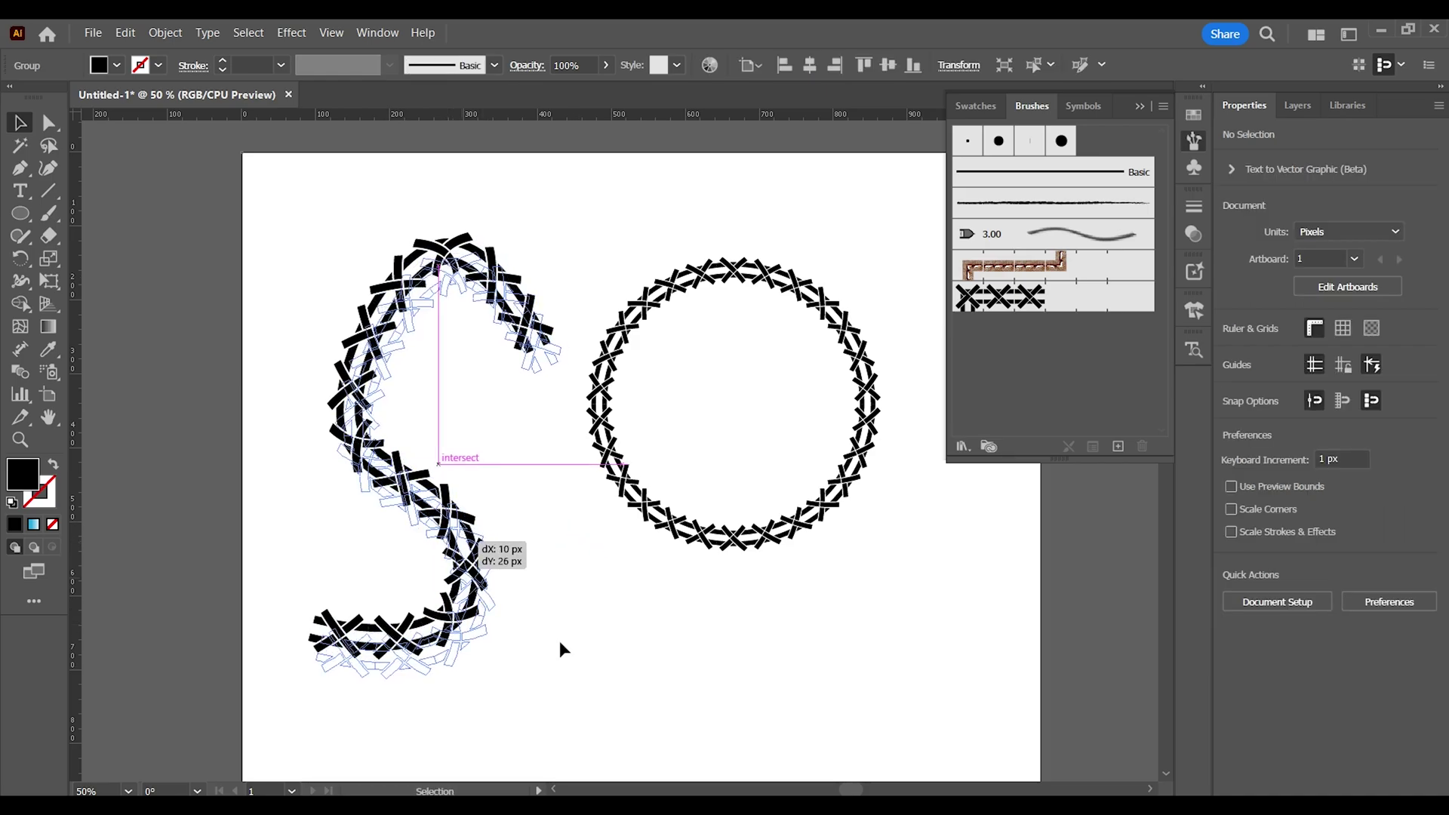
click(759, 710)
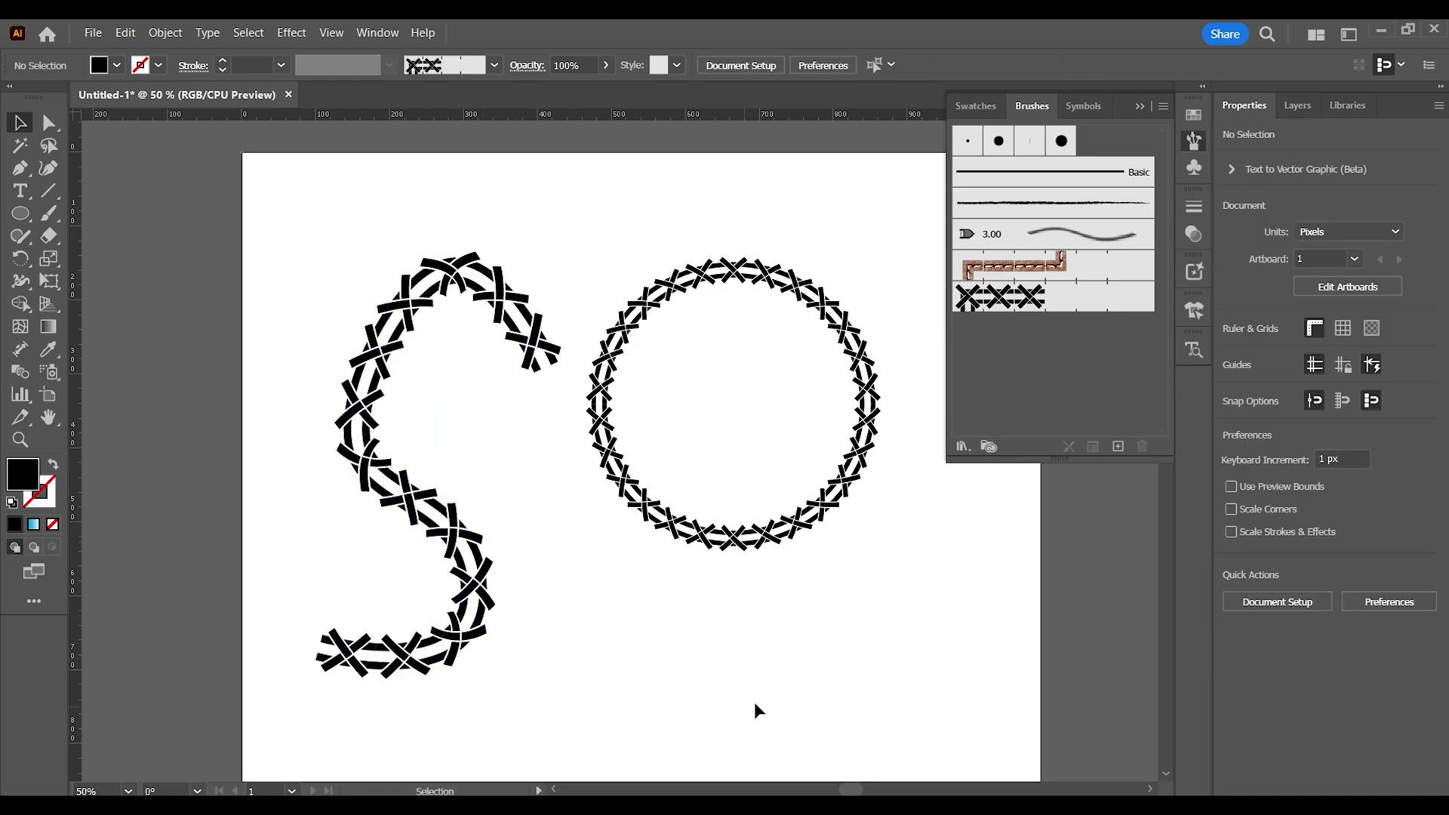
click(1139, 105)
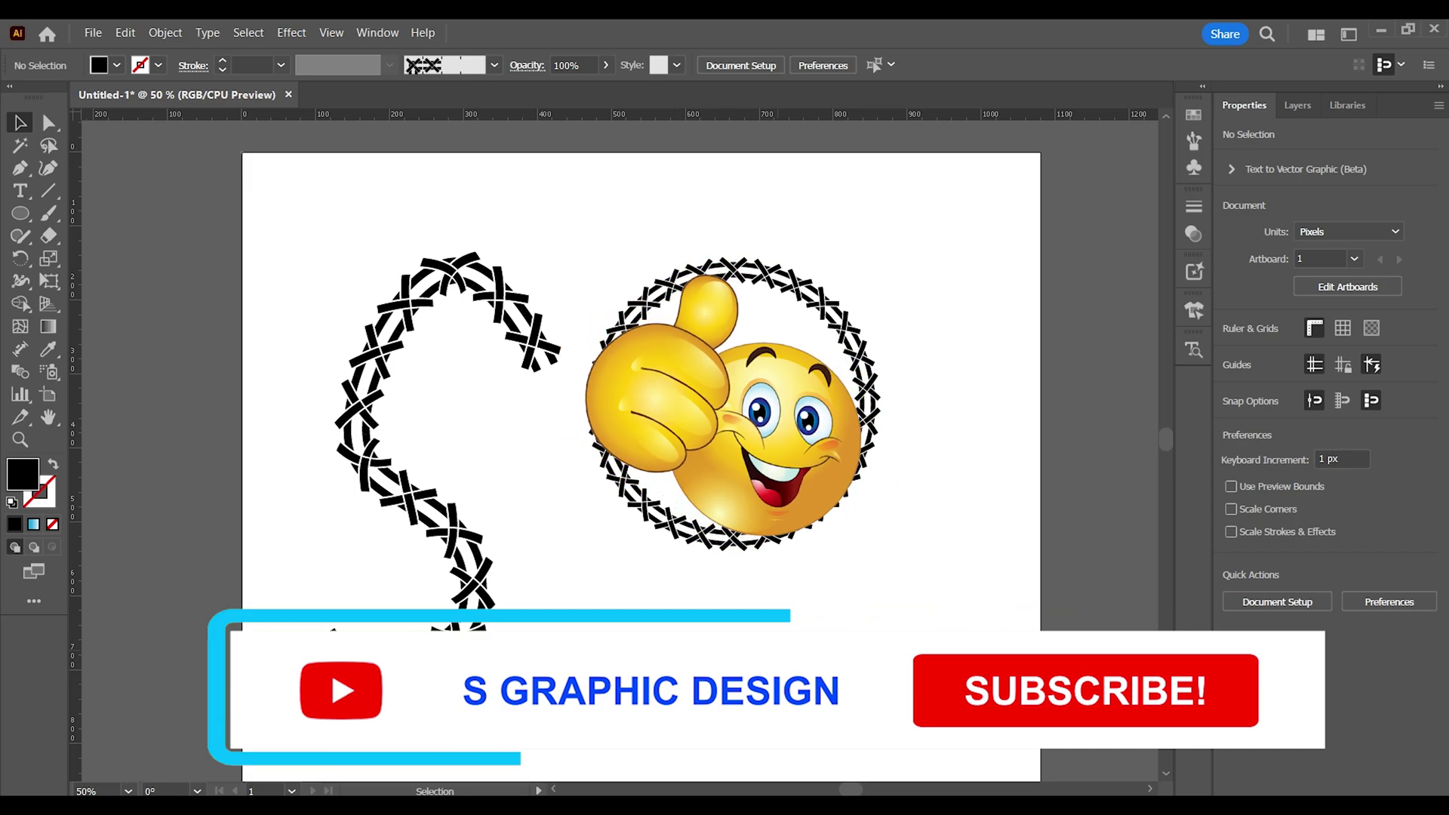